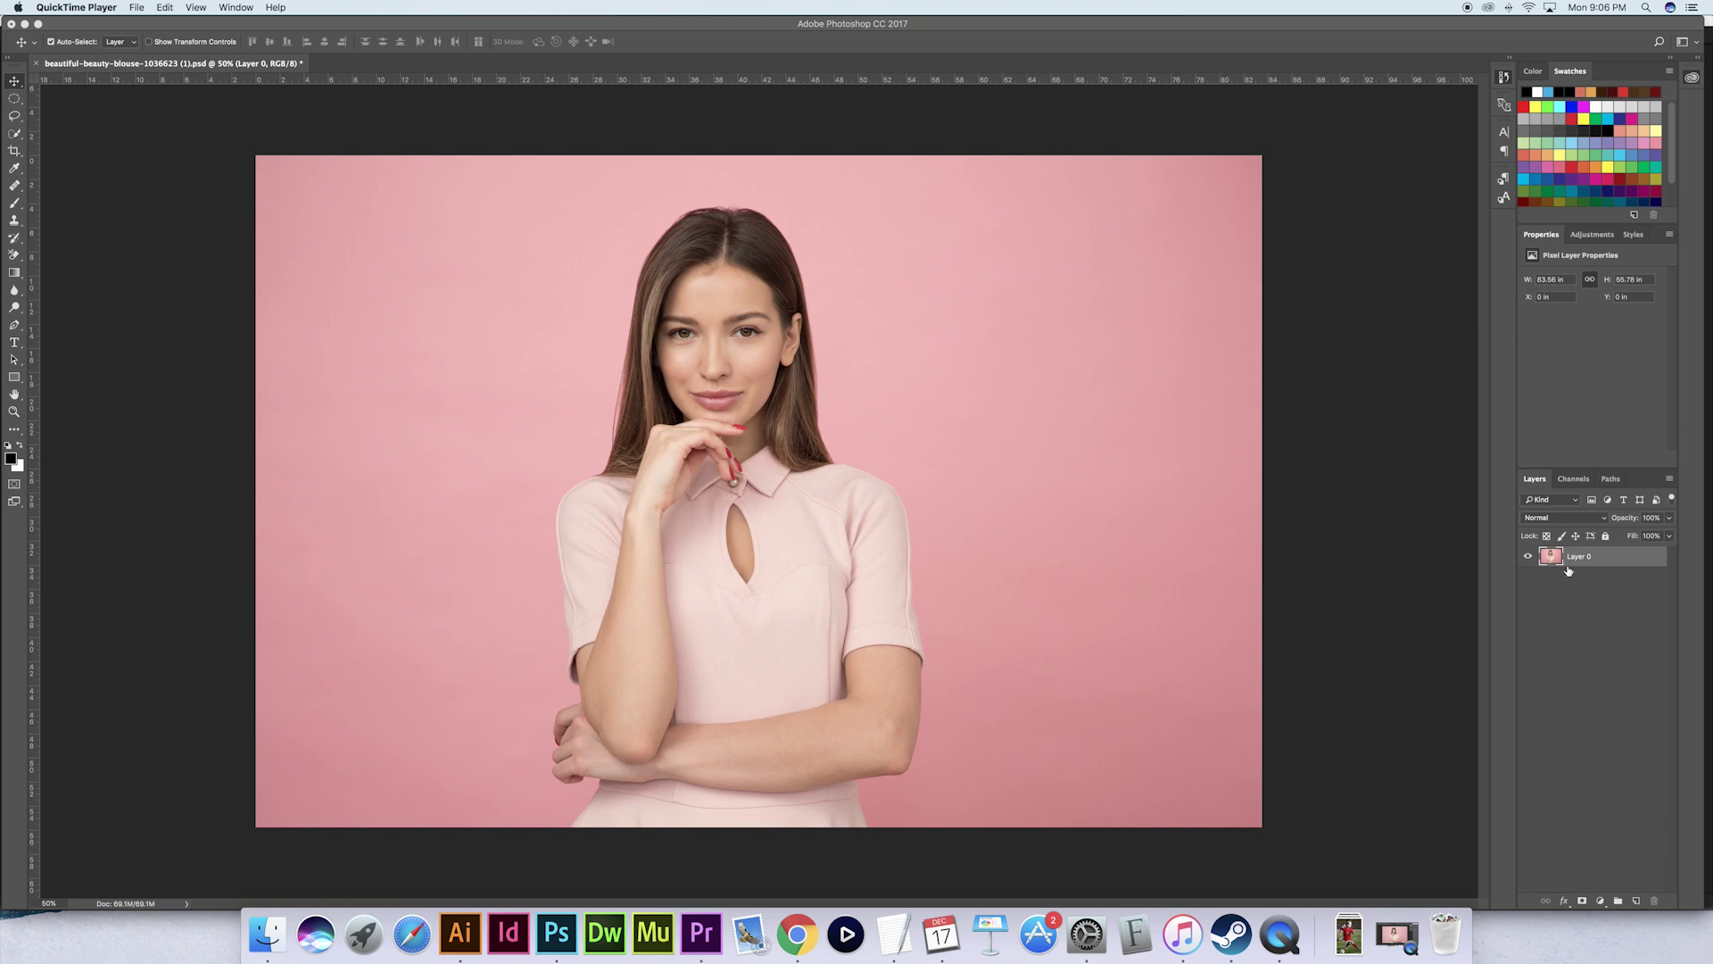
Duplicate Layer 0, hide the original, and add a layer mask to the copy ready for painting with the Brush
{"action": "left_click_drag", "start_coordinate": [1569, 570], "coordinate": [1636, 900]}
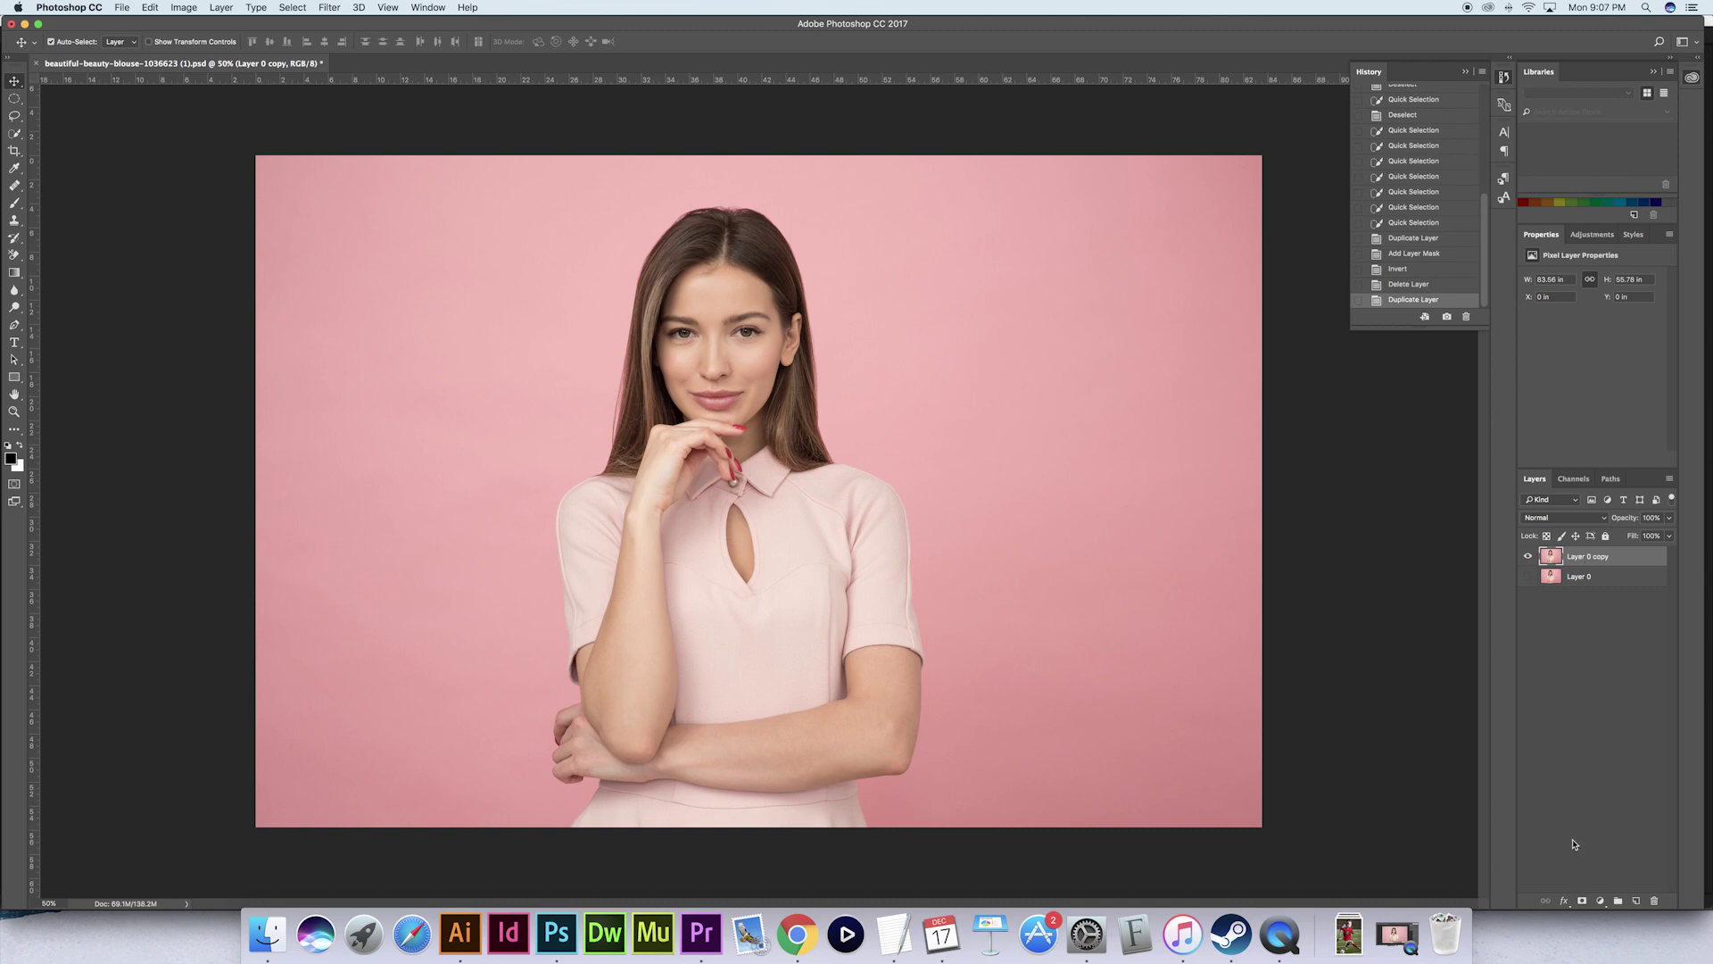
{"action": "left_click", "coordinate": [1581, 900]}
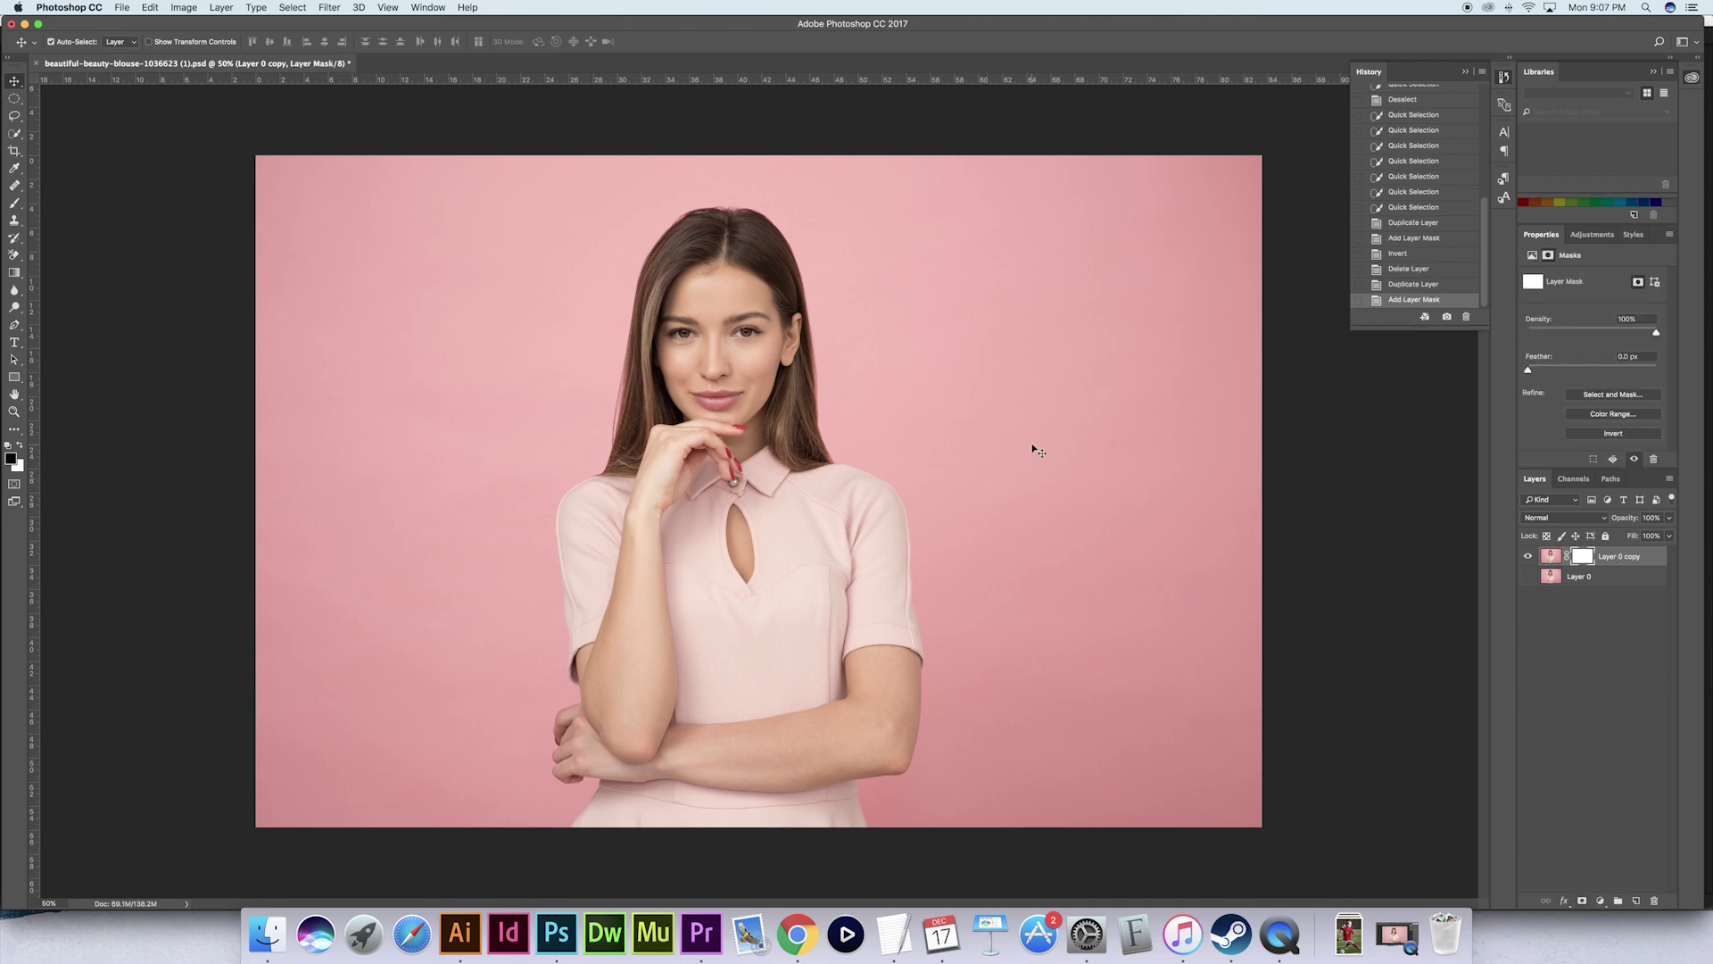
{"action": "key", "text": "b"}
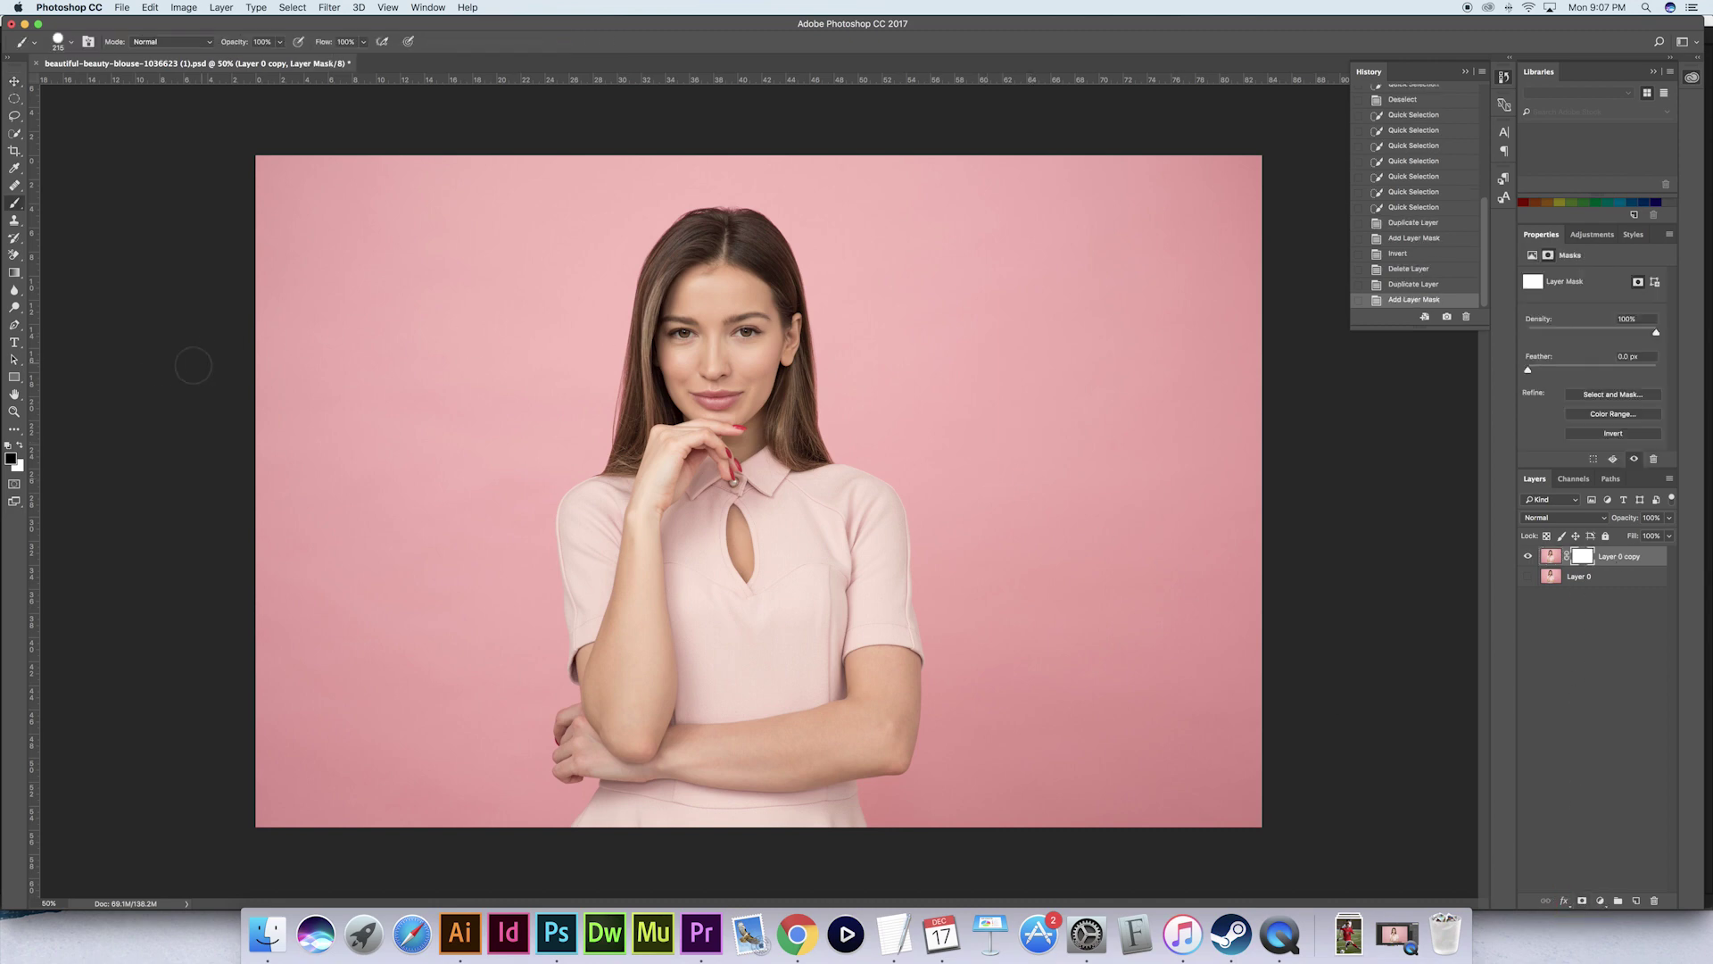
Draw a light blue filled rectangle shape that covers the whole canvas
{"action": "left_click", "coordinate": [12, 377]}
{"action": "left_click", "coordinate": [122, 42]}
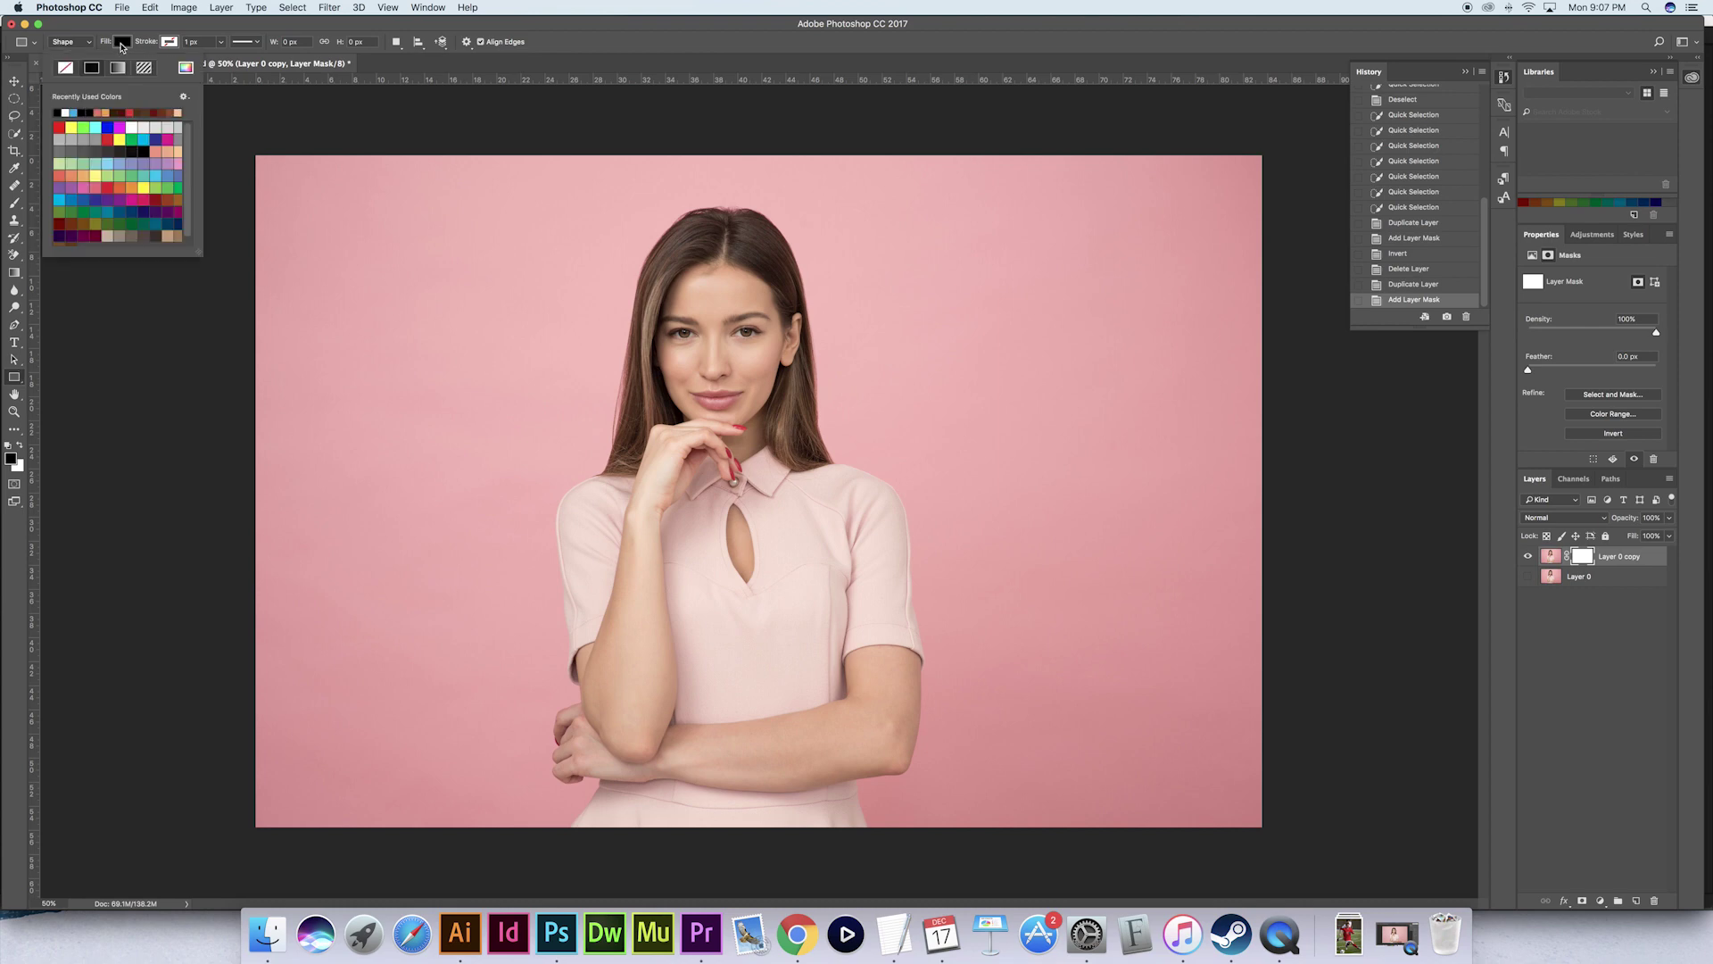
{"action": "left_click", "coordinate": [60, 198]}
{"action": "left_click_drag", "start_coordinate": [241, 141], "coordinate": [1330, 839]}
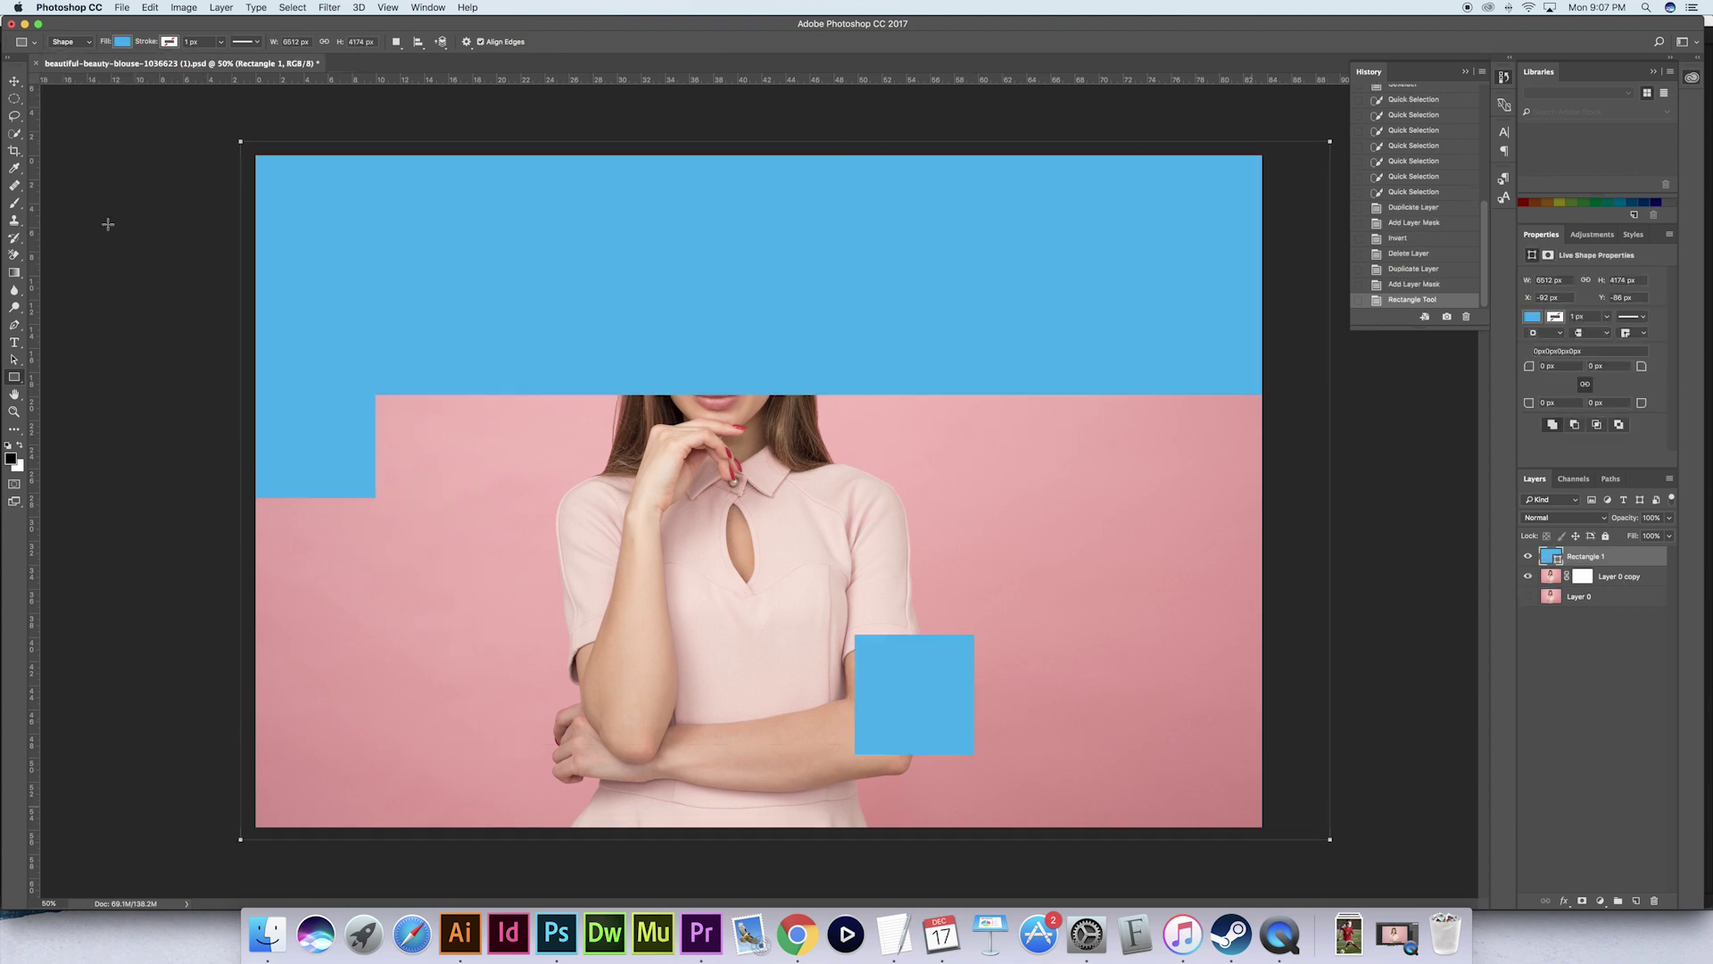
Place the blue rectangle beneath Layer 0 copy and paint black on the copy's mask to hide part of the background beside the woman
{"action": "left_click", "coordinate": [15, 81]}
{"action": "left_click_drag", "start_coordinate": [1619, 560], "coordinate": [1617, 588]}
{"action": "left_click", "coordinate": [1582, 556]}
{"action": "key", "text": "b"}
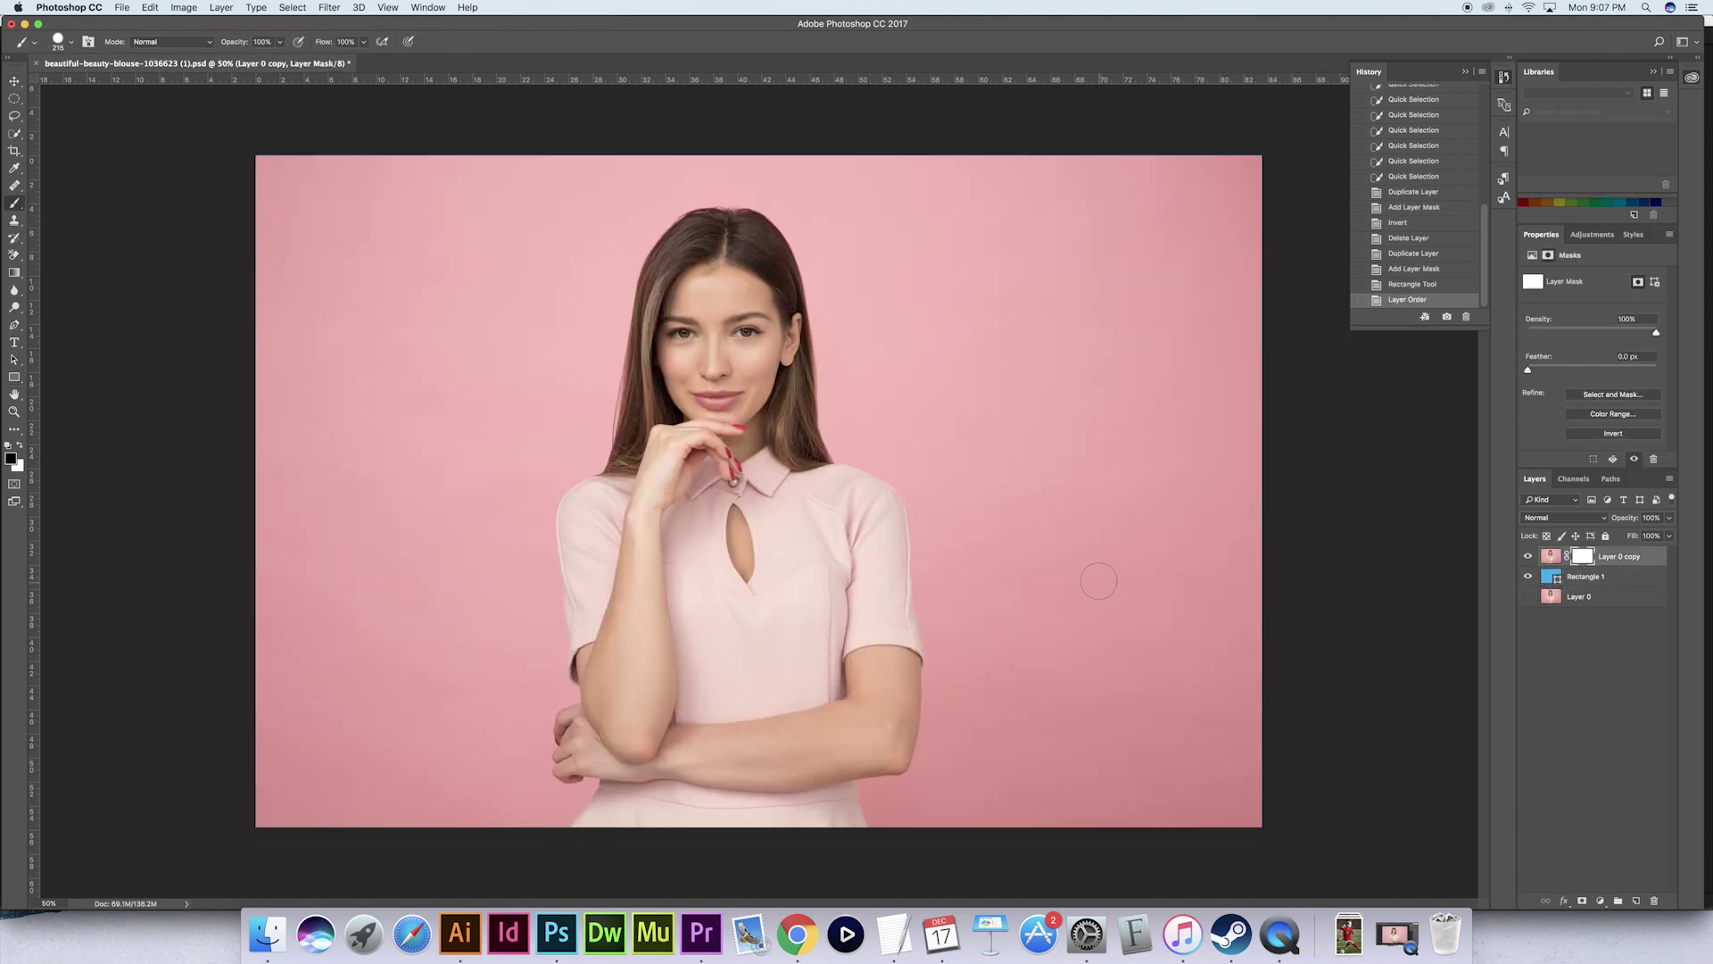
{"action": "mouse_move", "coordinate": [1100, 576]}
{"action": "left_mouse_down"}
{"action": "mouse_move", "coordinate": [1095, 257]}
{"action": "mouse_move", "coordinate": [1152, 266]}
{"action": "mouse_move", "coordinate": [1179, 309]}
{"action": "mouse_move", "coordinate": [1186, 518]}
{"action": "mouse_move", "coordinate": [1151, 518]}
{"action": "mouse_move", "coordinate": [1135, 298]}
{"action": "left_mouse_up"}
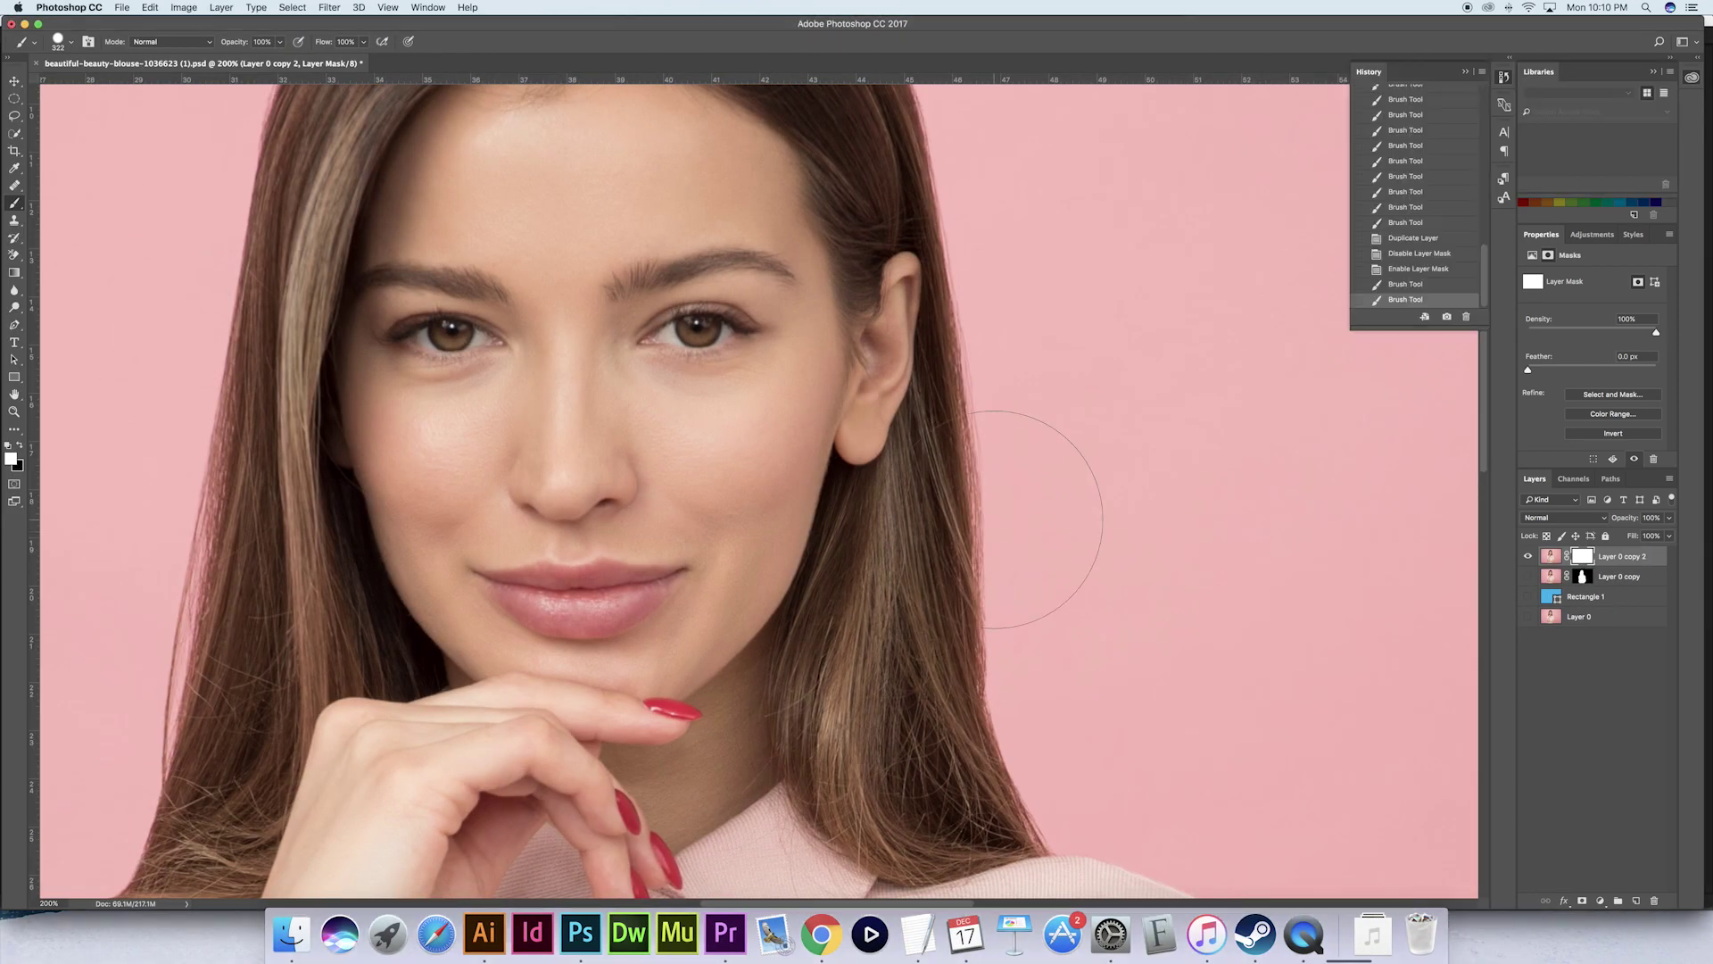
Try painting a black band across the face on the Layer 0 copy 2 mask, and paint it back with white
{"action": "key", "text": "x"}
{"action": "left_click_drag", "start_coordinate": [1014, 522], "coordinate": [419, 522]}
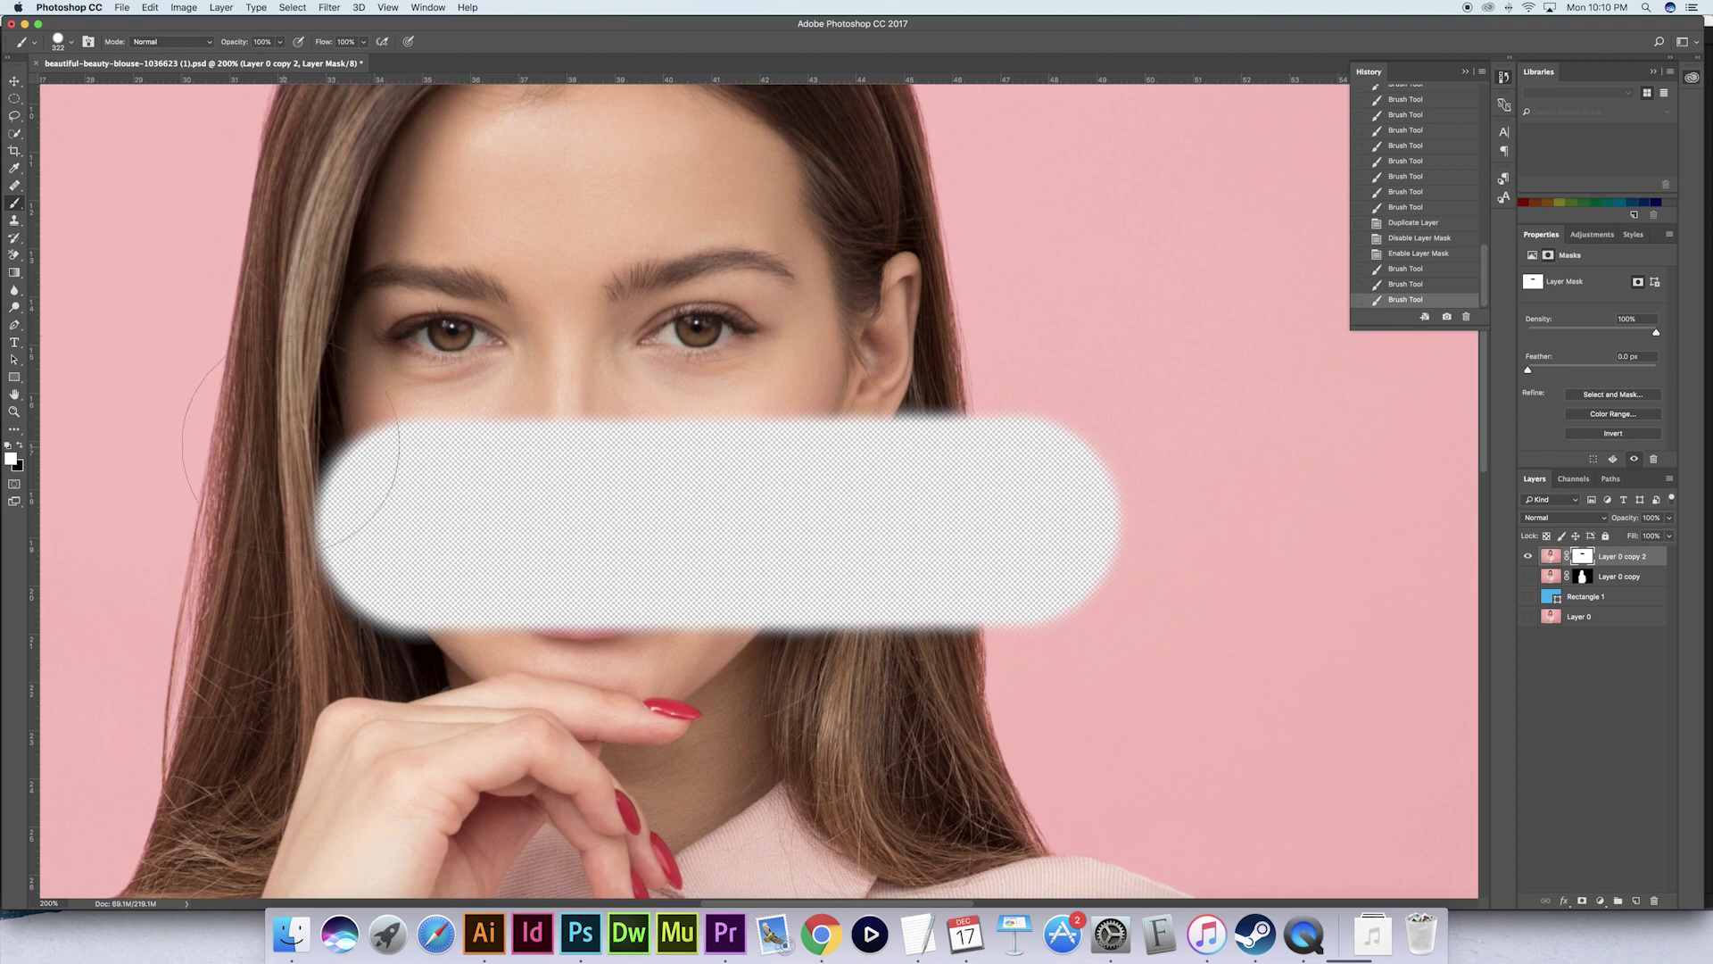
{"action": "left_click_drag", "start_coordinate": [223, 536], "coordinate": [758, 427]}
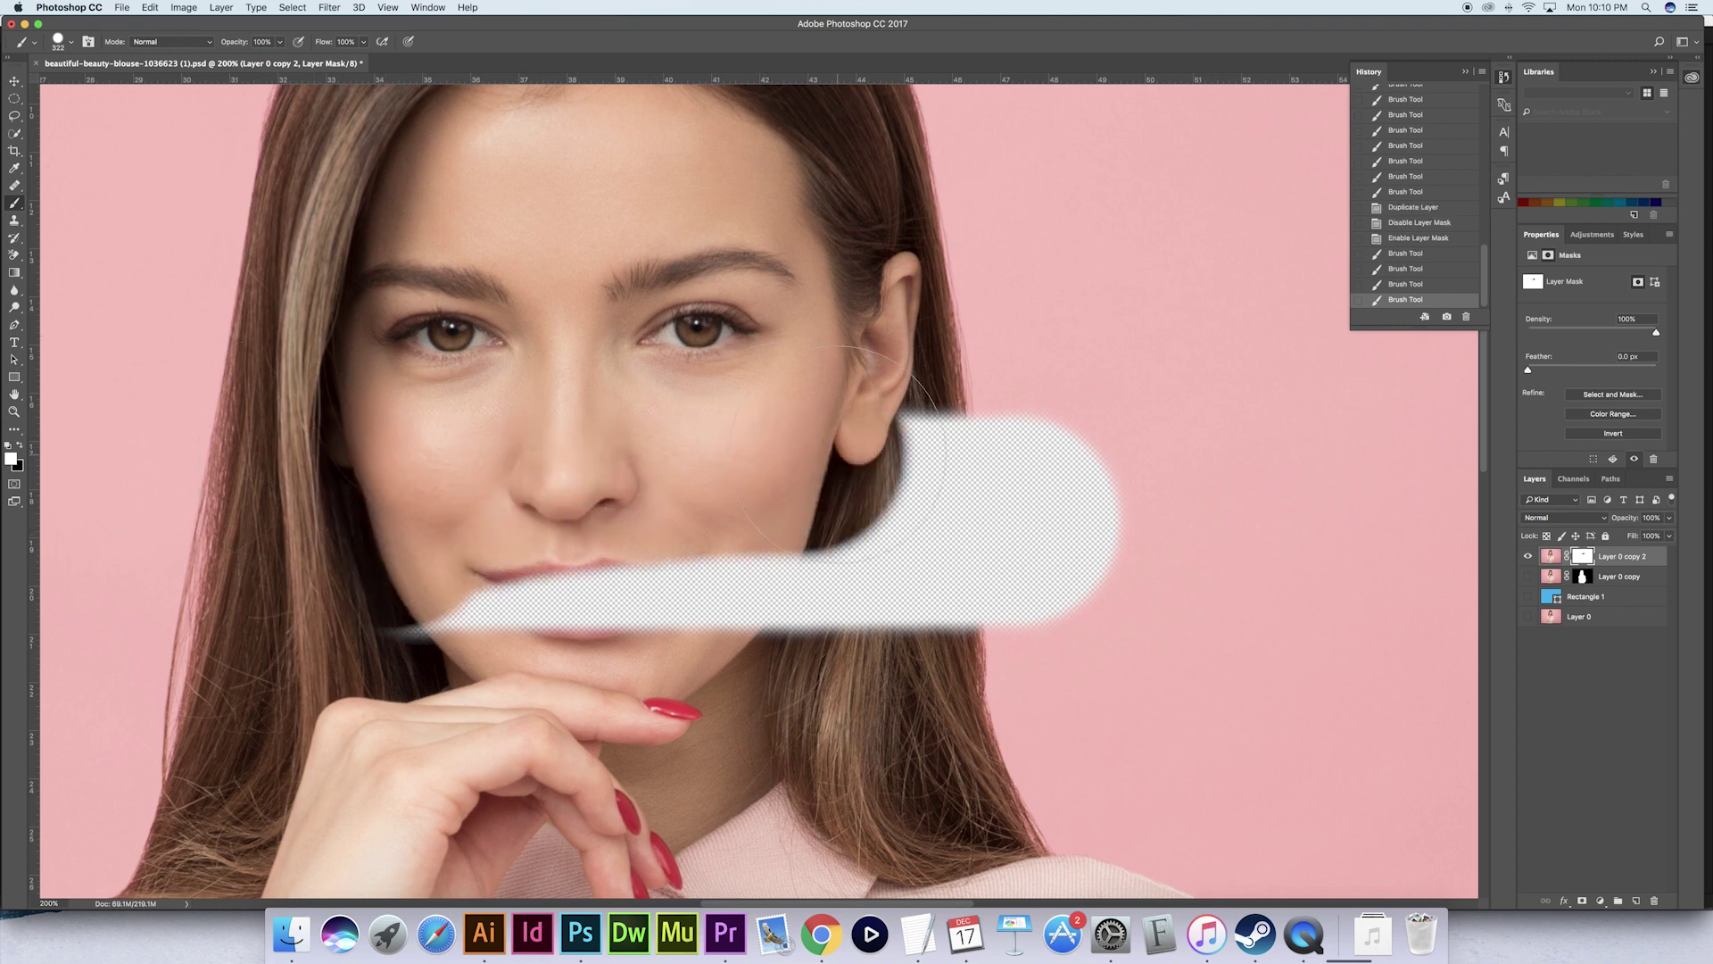
{"action": "mouse_move", "coordinate": [883, 451]}
{"action": "left_mouse_down"}
{"action": "mouse_move", "coordinate": [830, 571]}
{"action": "mouse_move", "coordinate": [464, 602]}
{"action": "mouse_move", "coordinate": [982, 589]}
{"action": "mouse_move", "coordinate": [878, 442]}
{"action": "left_mouse_up"}
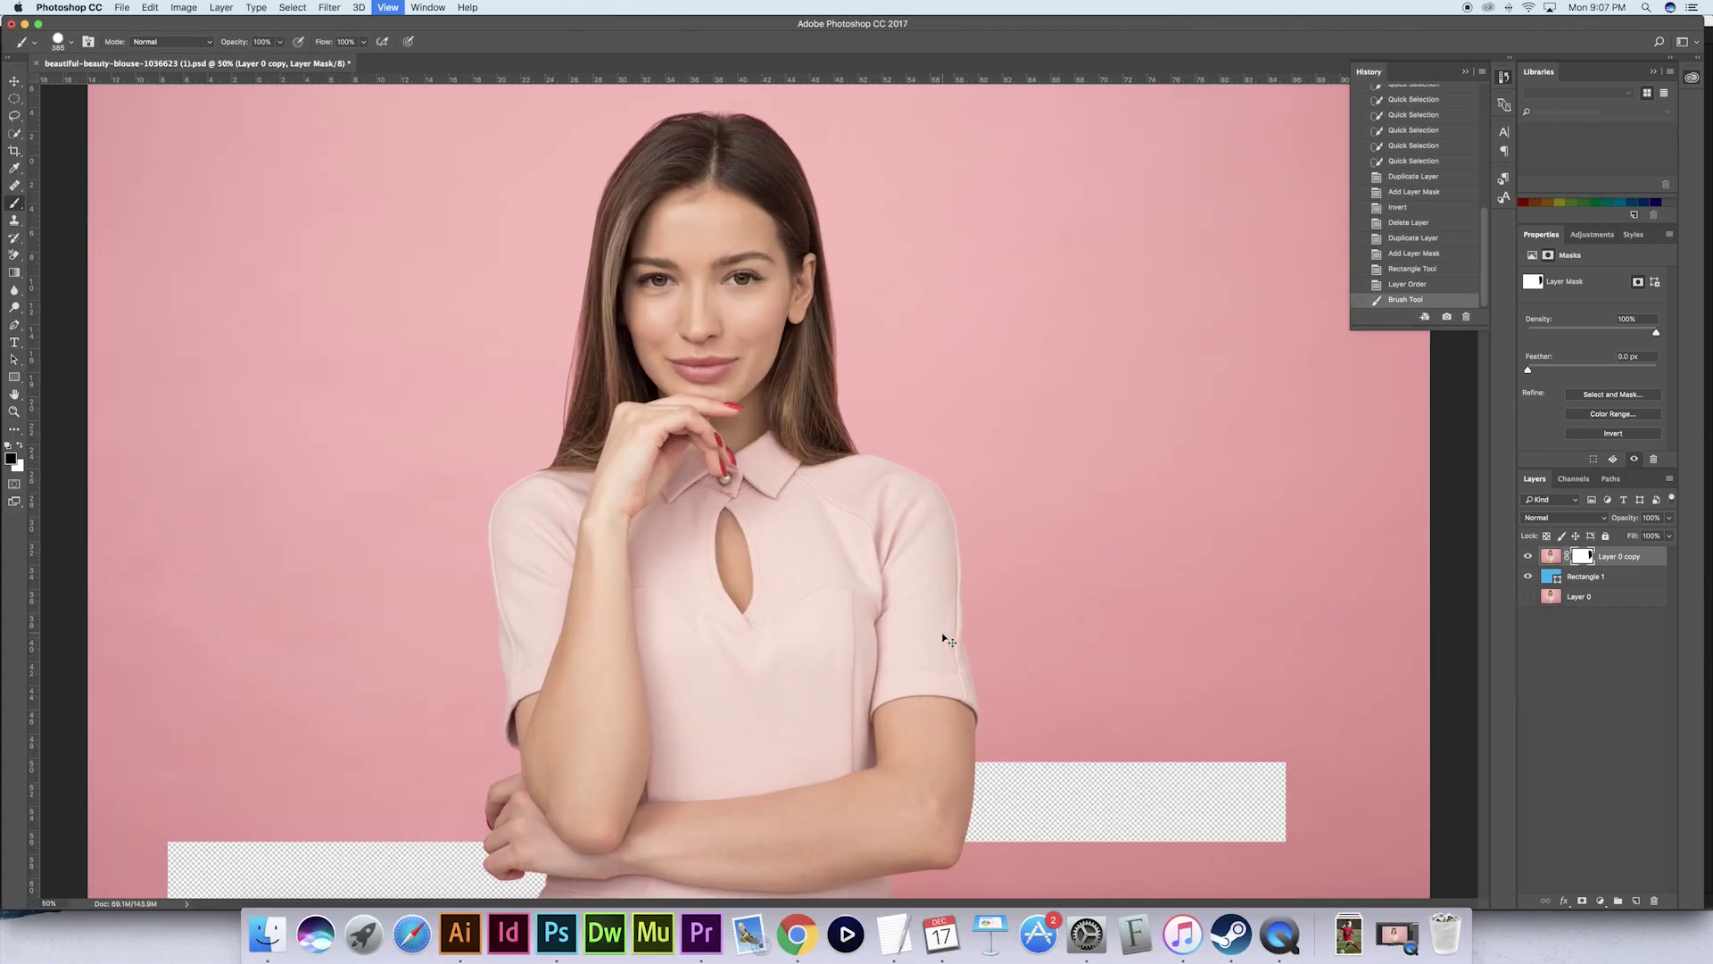
Brush black on the Layer 0 copy mask in connected straight strokes along the skirt's right edge, up to the forearm
{"action": "key", "text": "super+1"}
{"action": "scroll", "coordinate": [928, 704], "scroll_direction": "down", "scroll_amount": 10}
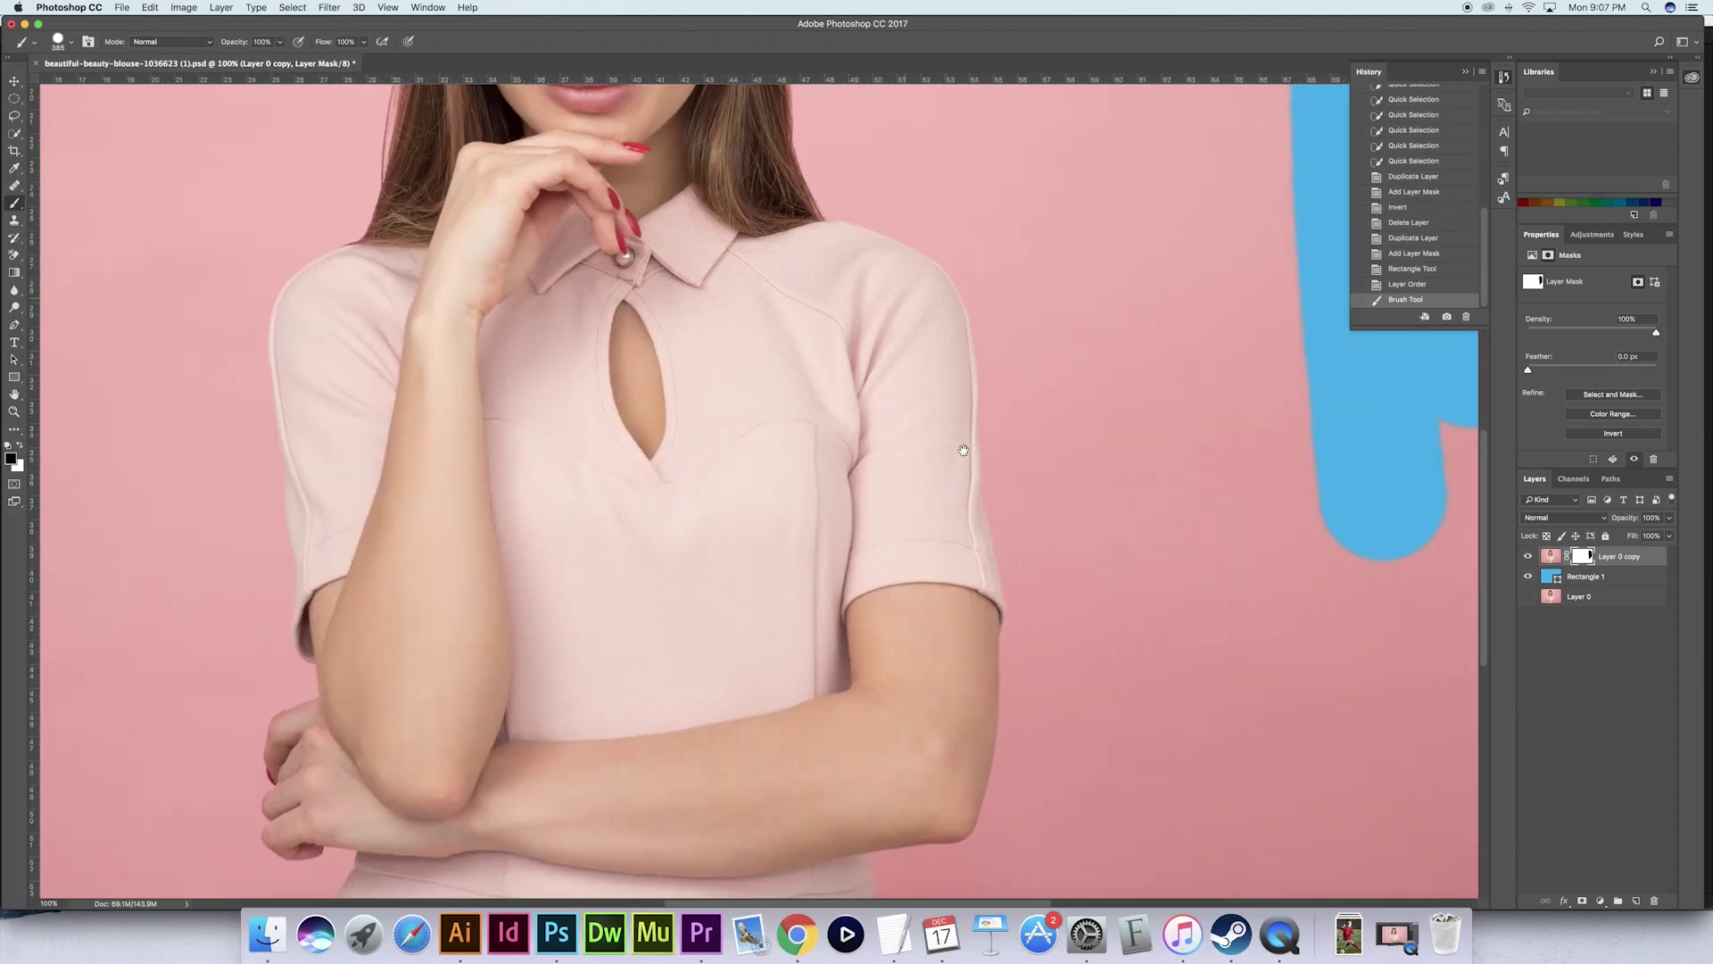
{"action": "mouse_move", "coordinate": [931, 723]}
{"action": "left_mouse_down"}
{"action": "mouse_move", "coordinate": [849, 733]}
{"action": "mouse_move", "coordinate": [799, 430]}
{"action": "left_mouse_up"}
{"action": "key", "text": "super+plus"}
{"action": "left_click_drag", "start_coordinate": [851, 665], "coordinate": [836, 667]}
{"action": "left_click", "coordinate": [825, 675]}
{"action": "left_click", "coordinate": [794, 585], "text": "shift"}
{"action": "left_click", "coordinate": [787, 547], "text": "shift"}
{"action": "left_click", "coordinate": [781, 511], "text": "shift"}
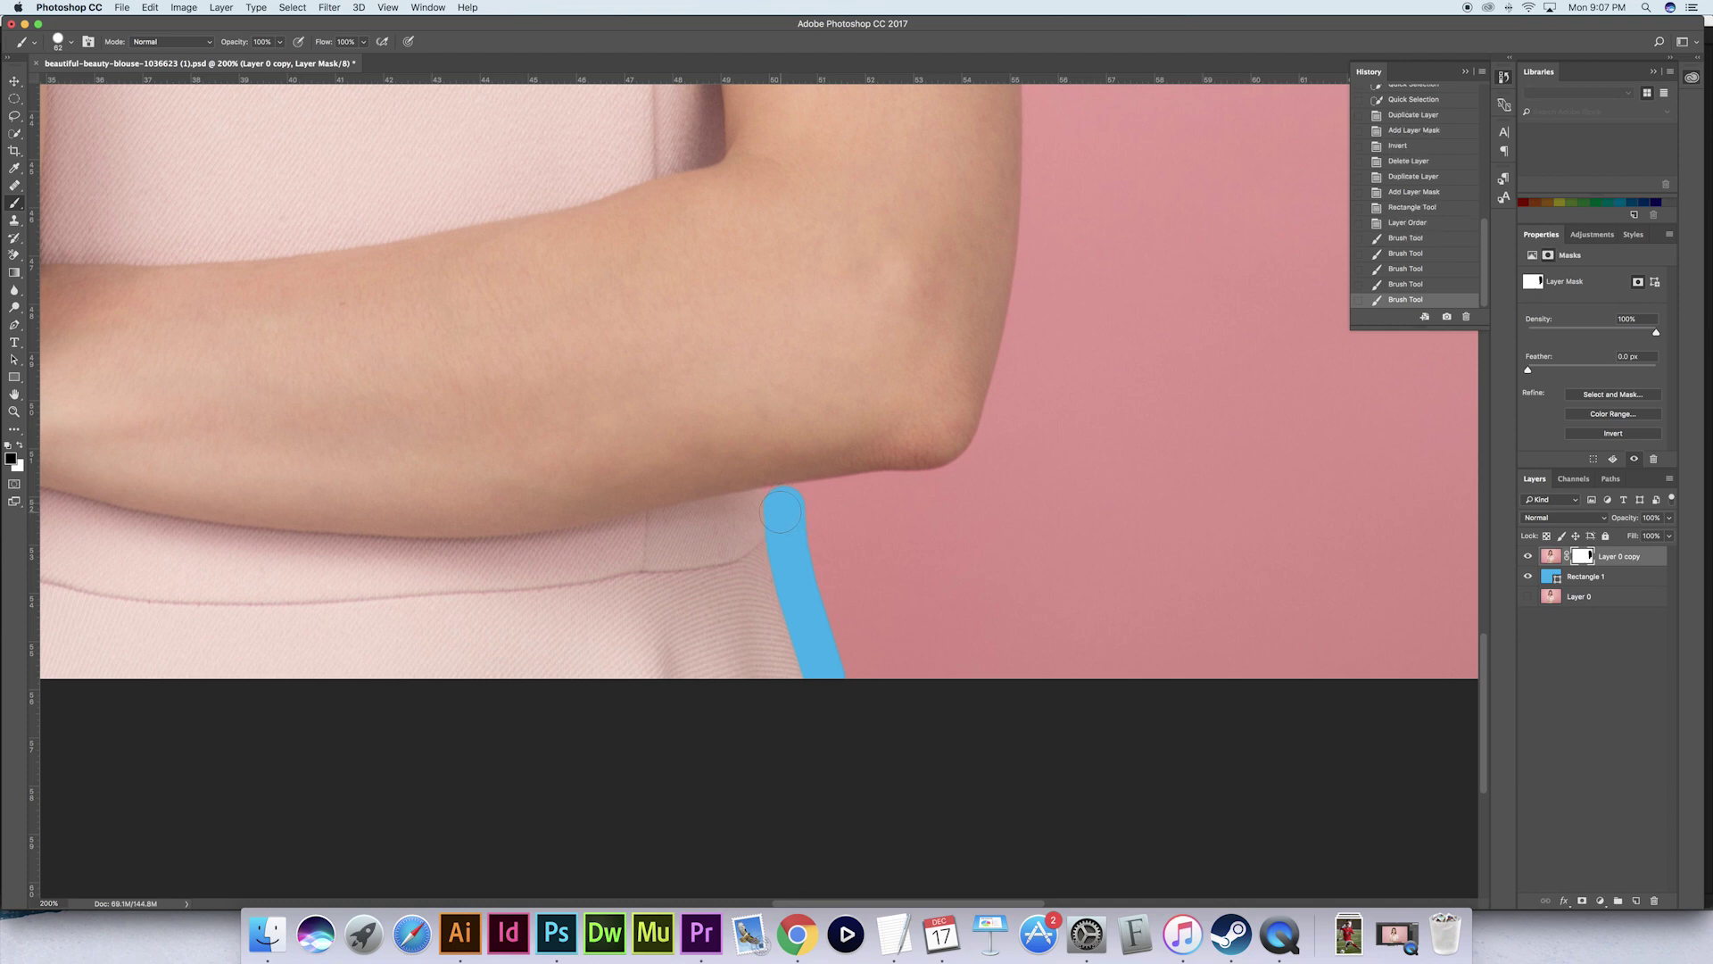
Mask the background along the underside of the forearm and clean up the corner at the skirt with a smaller brush
{"action": "left_click", "coordinate": [841, 496], "text": "shift"}
{"action": "left_click", "coordinate": [890, 489], "text": "shift"}
{"action": "left_click_drag", "start_coordinate": [801, 522], "coordinate": [785, 522]}
{"action": "left_click", "coordinate": [772, 507]}
{"action": "left_click", "coordinate": [773, 496]}
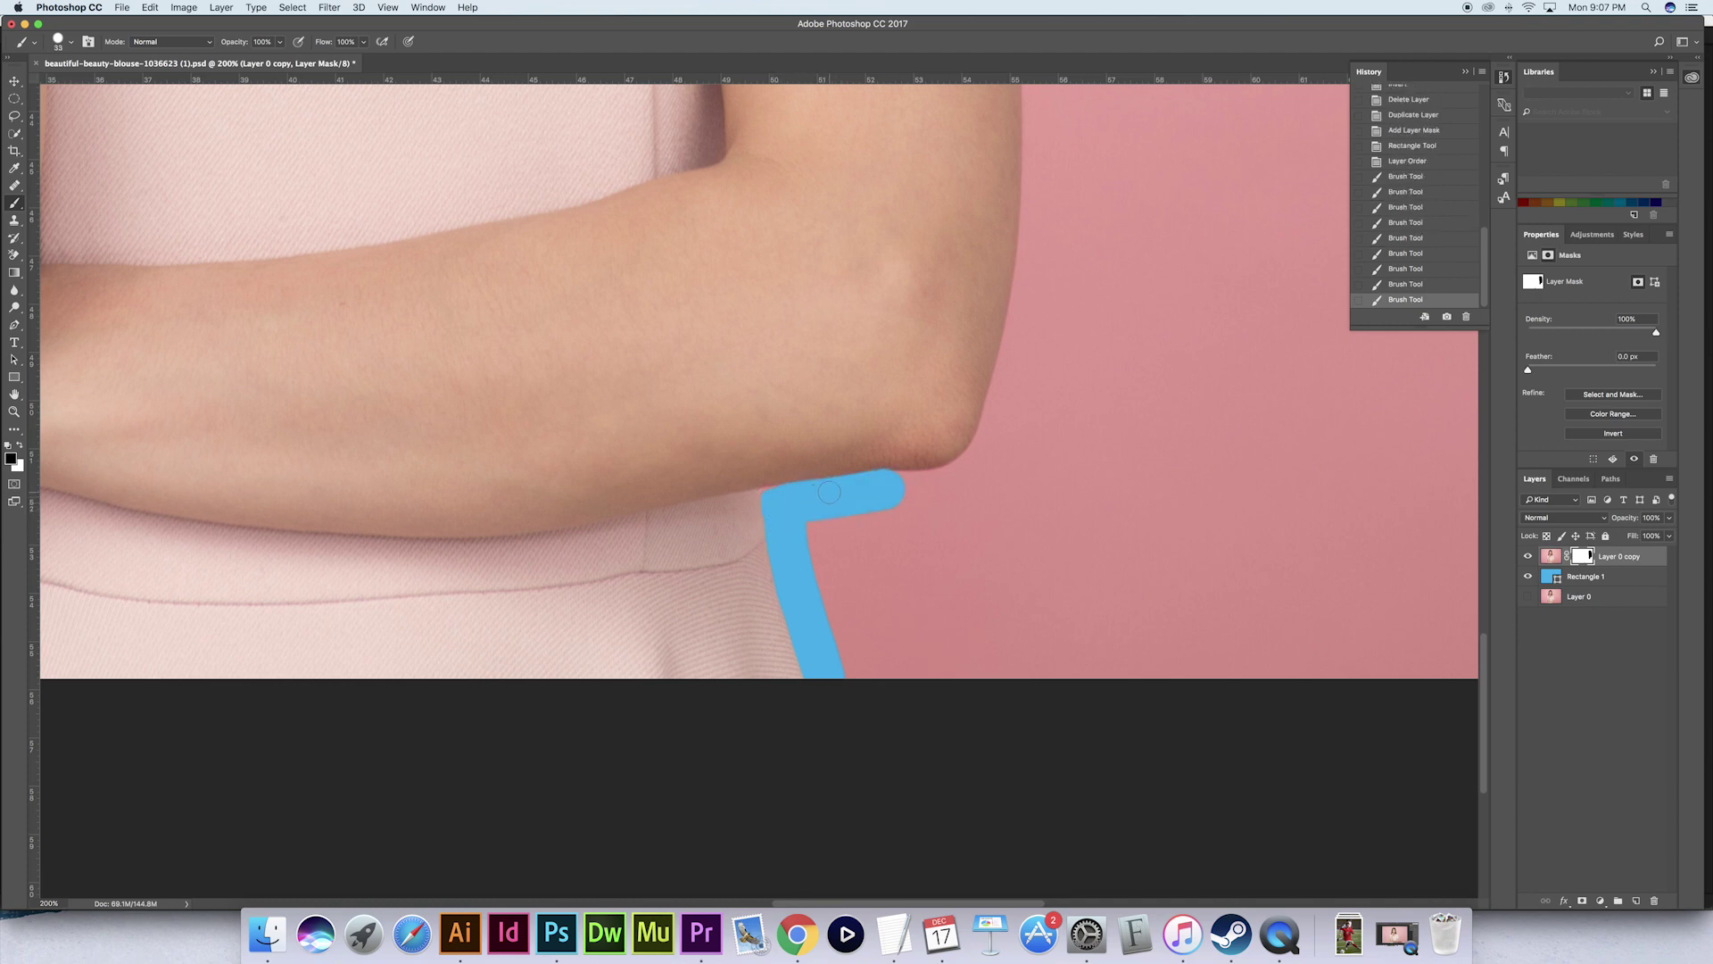
{"action": "left_click", "coordinate": [775, 495]}
{"action": "left_click_drag", "start_coordinate": [857, 491], "coordinate": [871, 491]}
{"action": "left_click", "coordinate": [888, 489]}
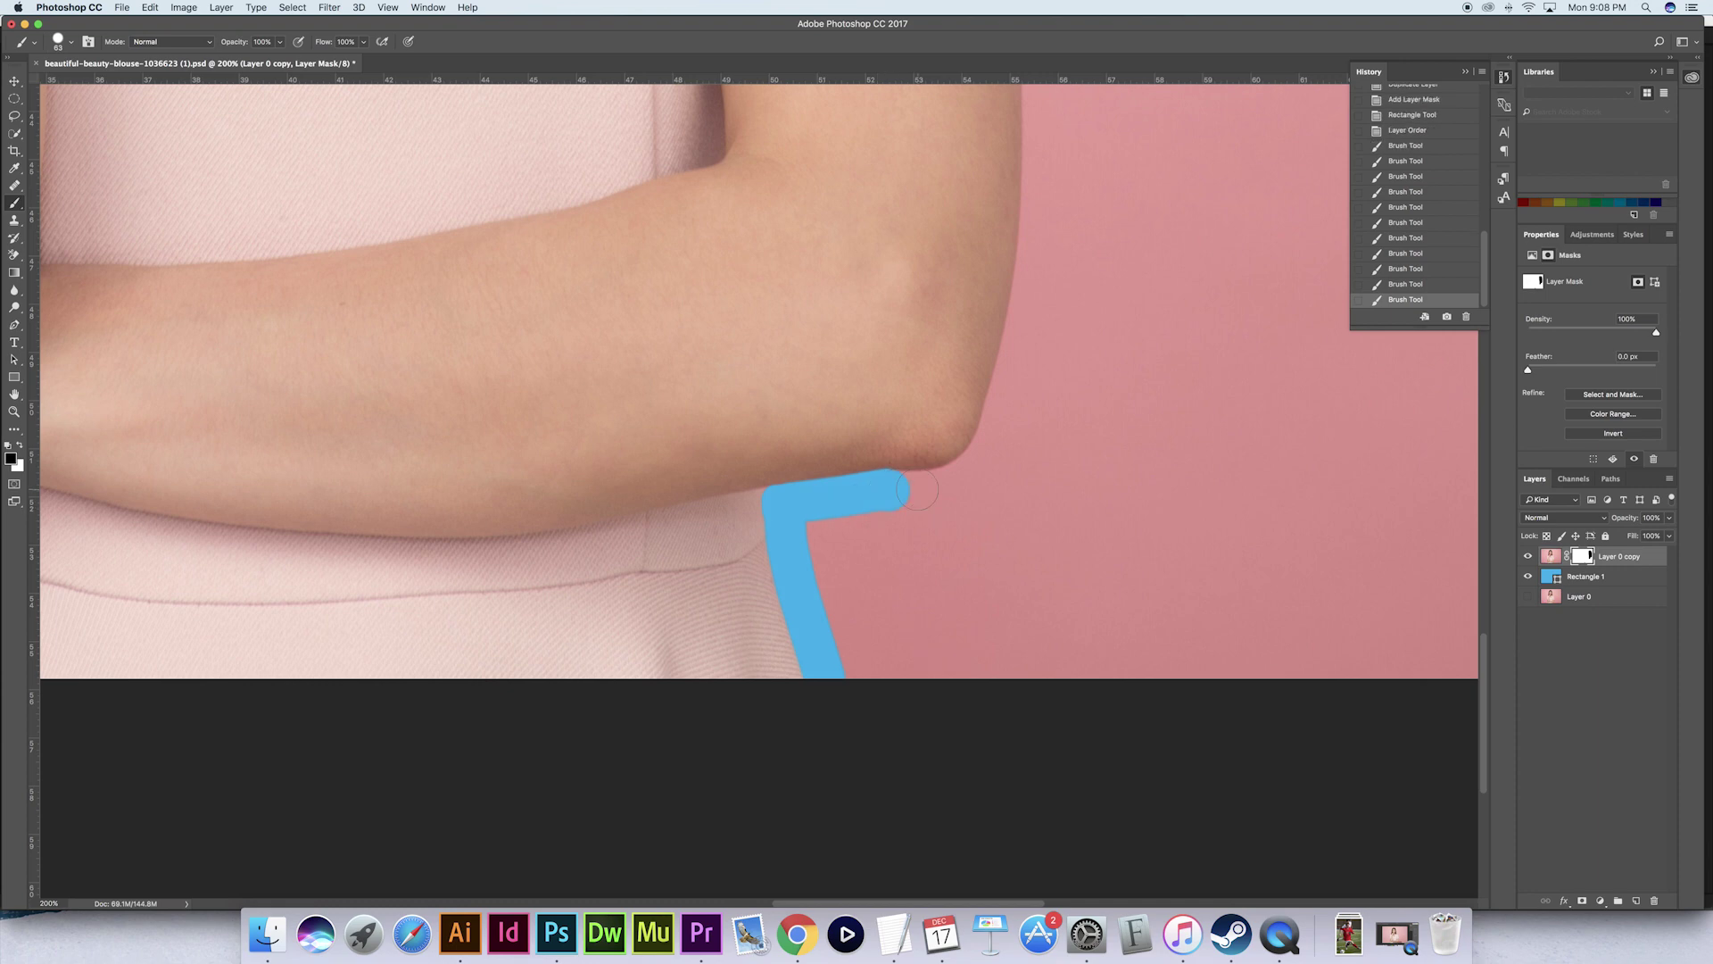
Mask the background around the elbow and up the outer edge of the upper arm to the sleeve hem
{"action": "left_click", "coordinate": [968, 468], "text": "shift"}
{"action": "left_click", "coordinate": [997, 425], "text": "shift"}
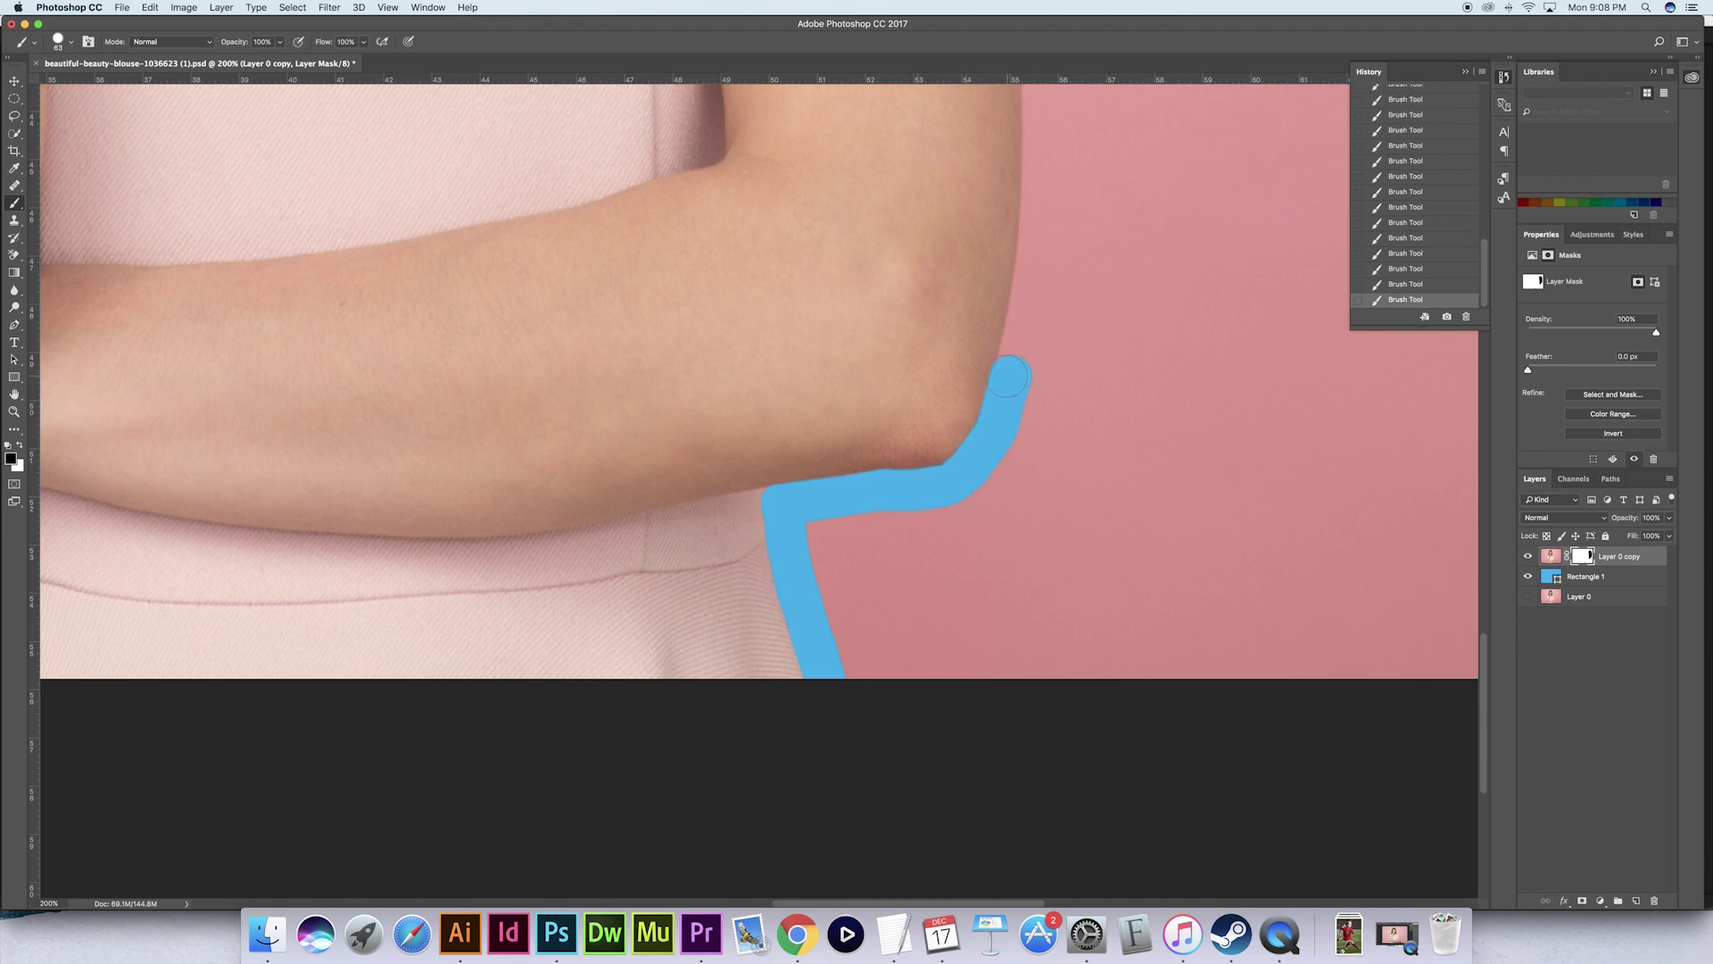
{"action": "scroll", "coordinate": [1109, 252], "scroll_direction": "up", "scroll_amount": 5}
{"action": "scroll", "coordinate": [1109, 253], "scroll_direction": "right", "scroll_amount": 3}
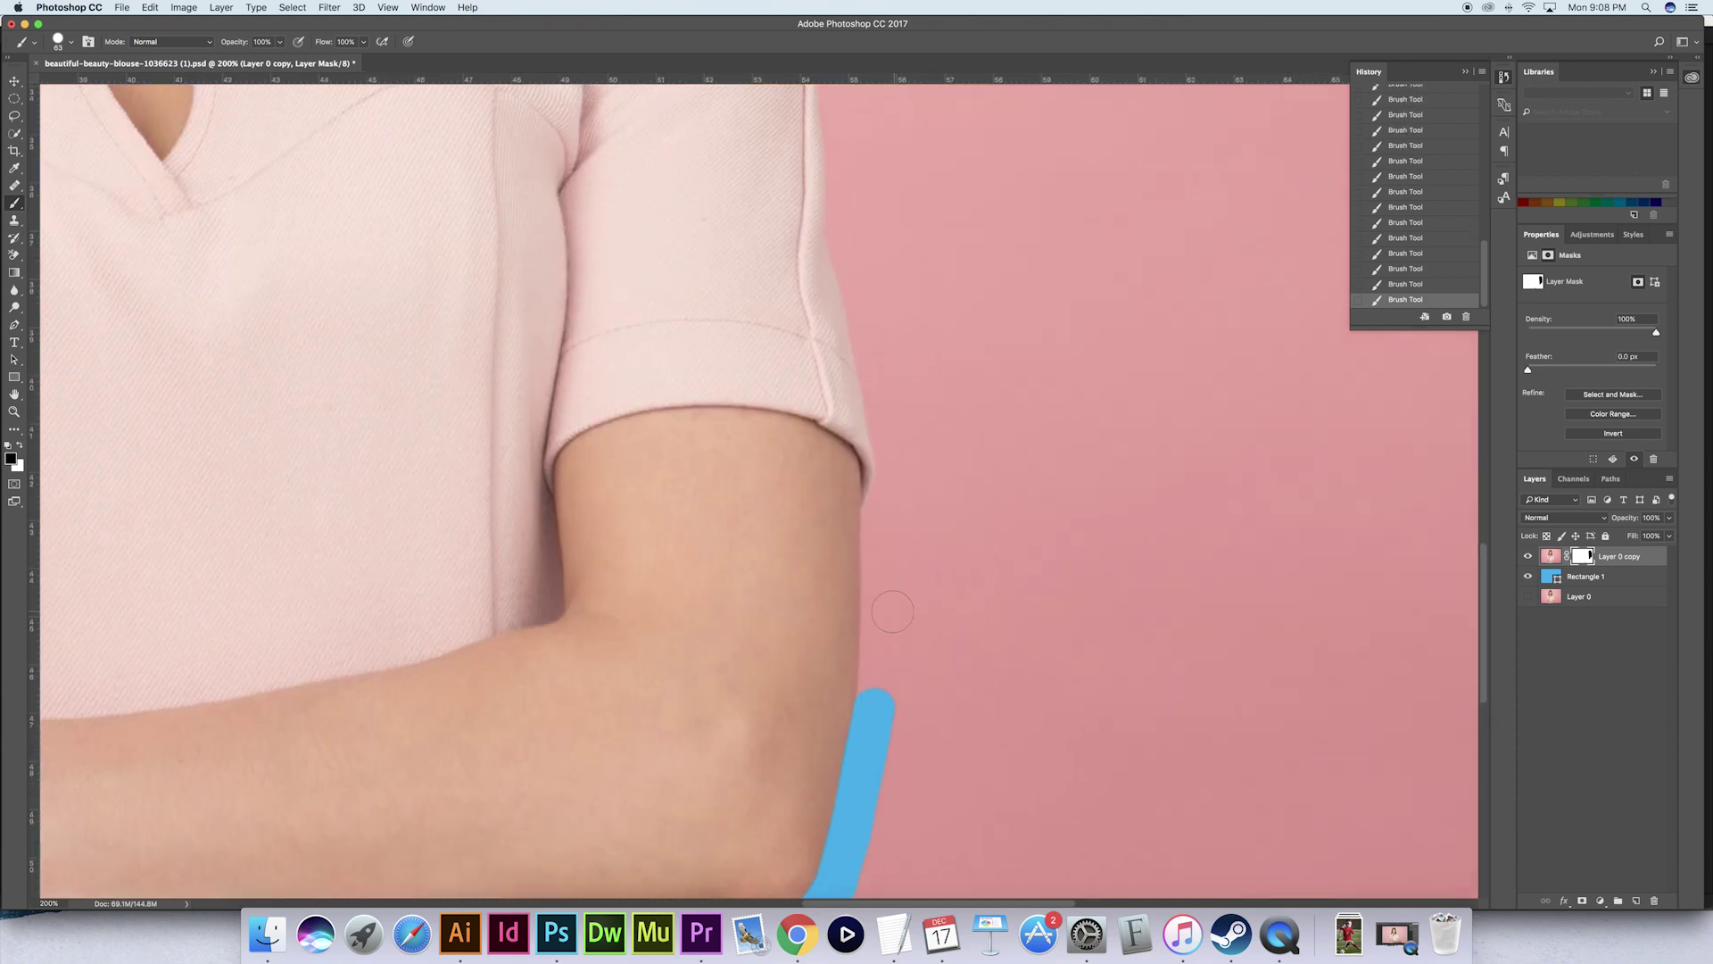
{"action": "left_click", "coordinate": [887, 496], "text": "shift"}
Continue the masked outline up the sleeve's outer edge and over the shoulder to the hair
{"action": "left_click_drag", "start_coordinate": [892, 471], "coordinate": [880, 404]}
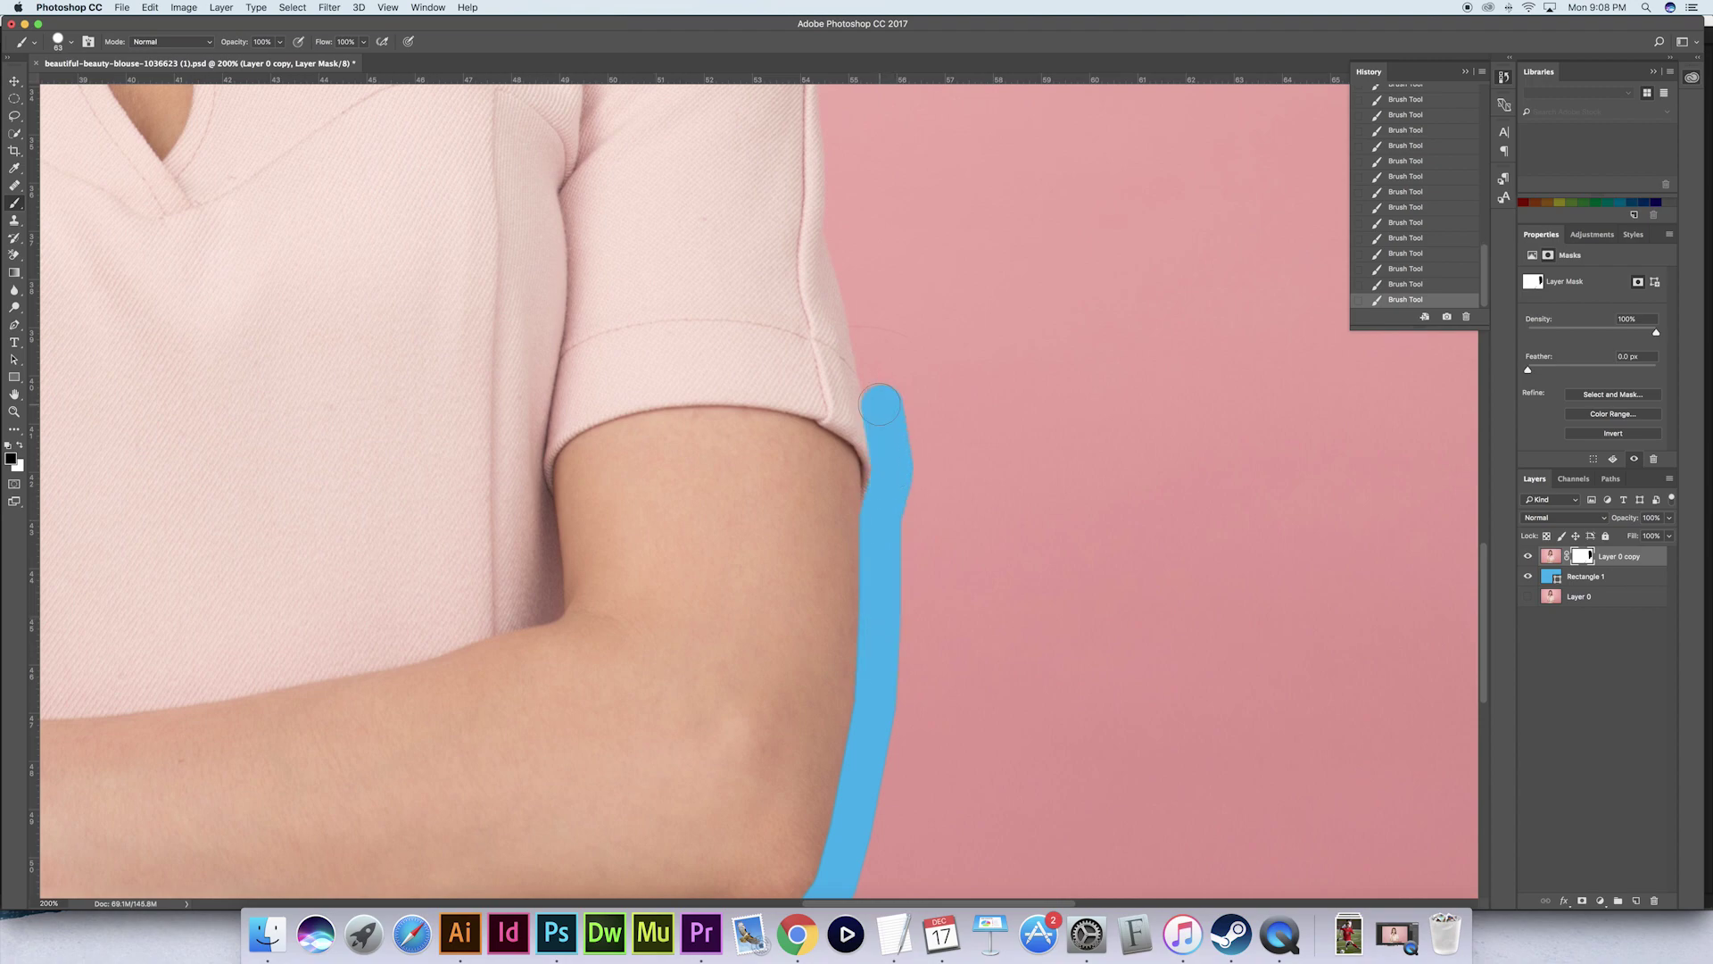
{"action": "left_click", "coordinate": [844, 248], "text": "shift"}
{"action": "left_click", "coordinate": [839, 128], "text": "shift"}
{"action": "scroll", "coordinate": [870, 589], "scroll_direction": "up", "scroll_amount": 10}
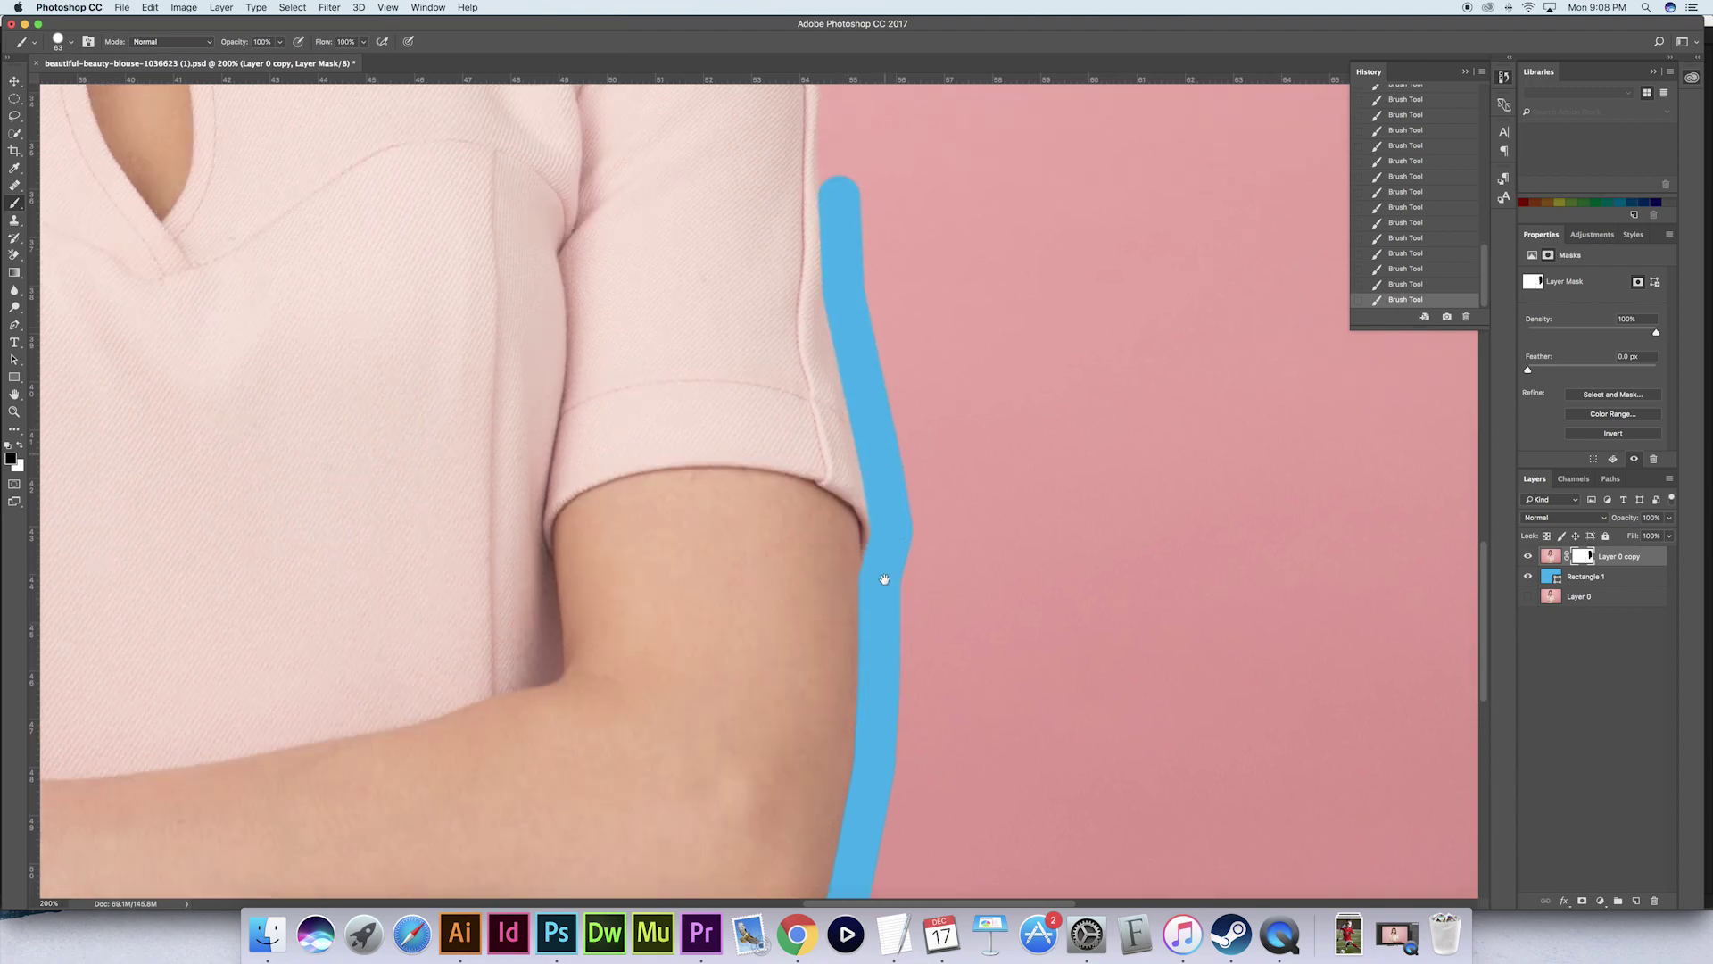
{"action": "mouse_move", "coordinate": [853, 681]}
{"action": "left_mouse_down"}
{"action": "mouse_move", "coordinate": [830, 512]}
{"action": "mouse_move", "coordinate": [773, 377]}
{"action": "mouse_move", "coordinate": [709, 325]}
{"action": "mouse_move", "coordinate": [527, 259]}
{"action": "left_mouse_up"}
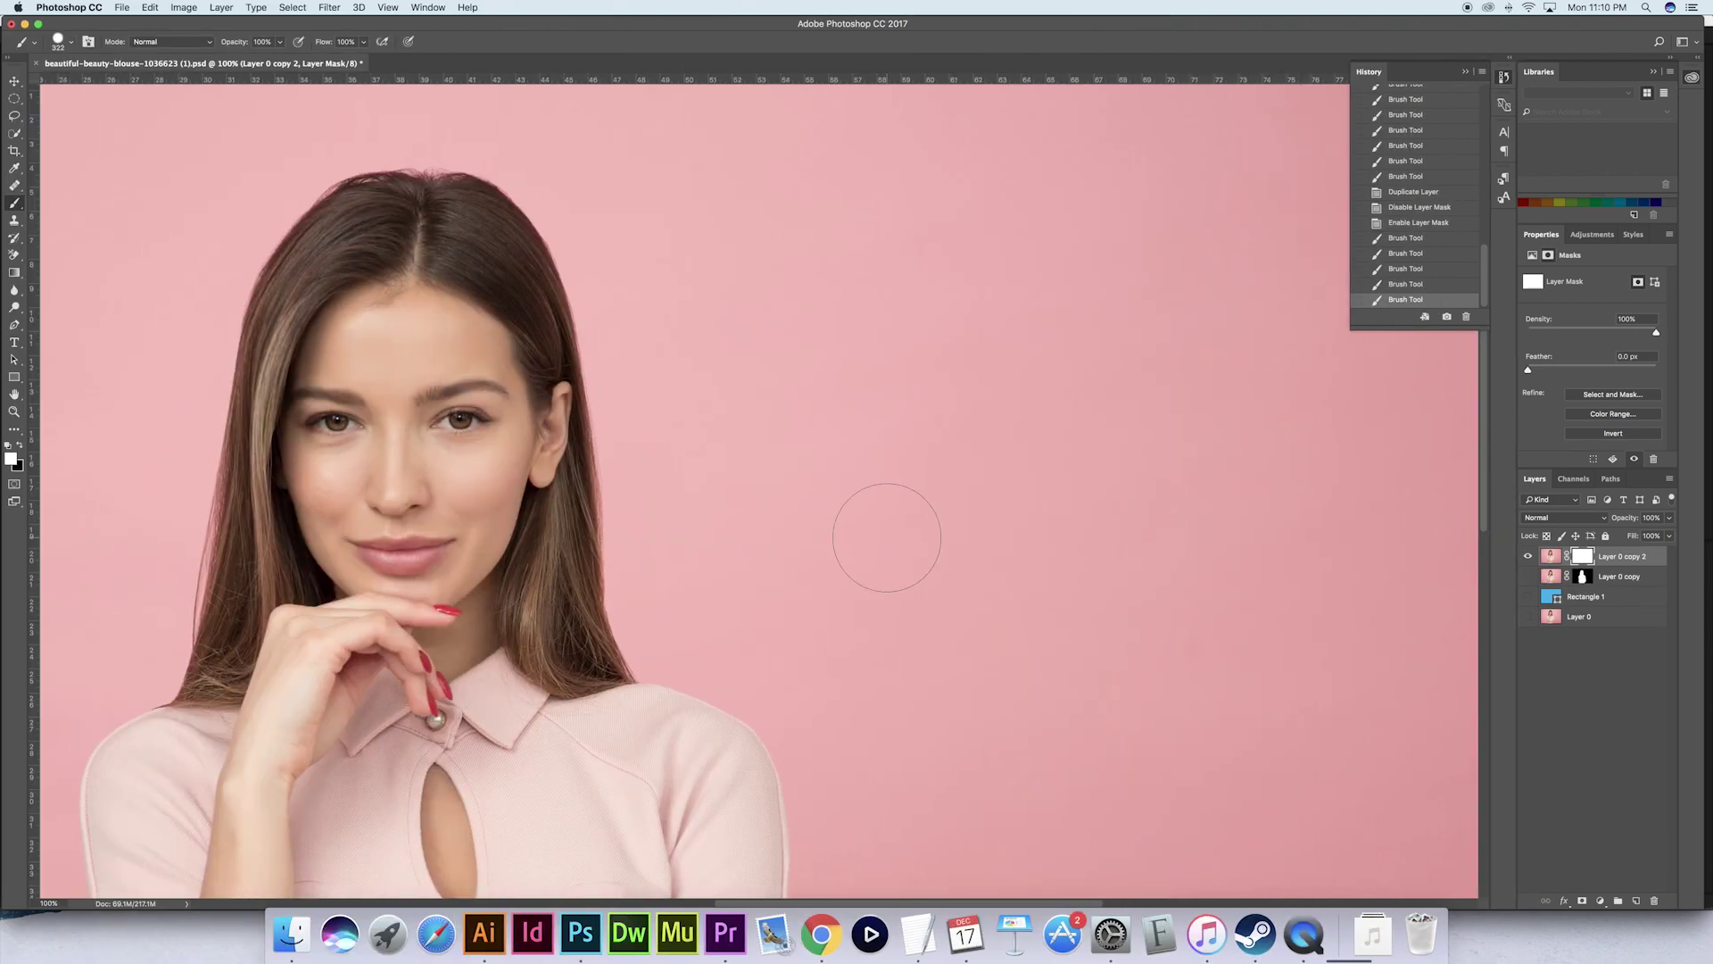
Try the brush at 0% hardness and at 100% hardness
{"action": "left_click", "coordinate": [887, 538], "text": "ctrl+alt"}
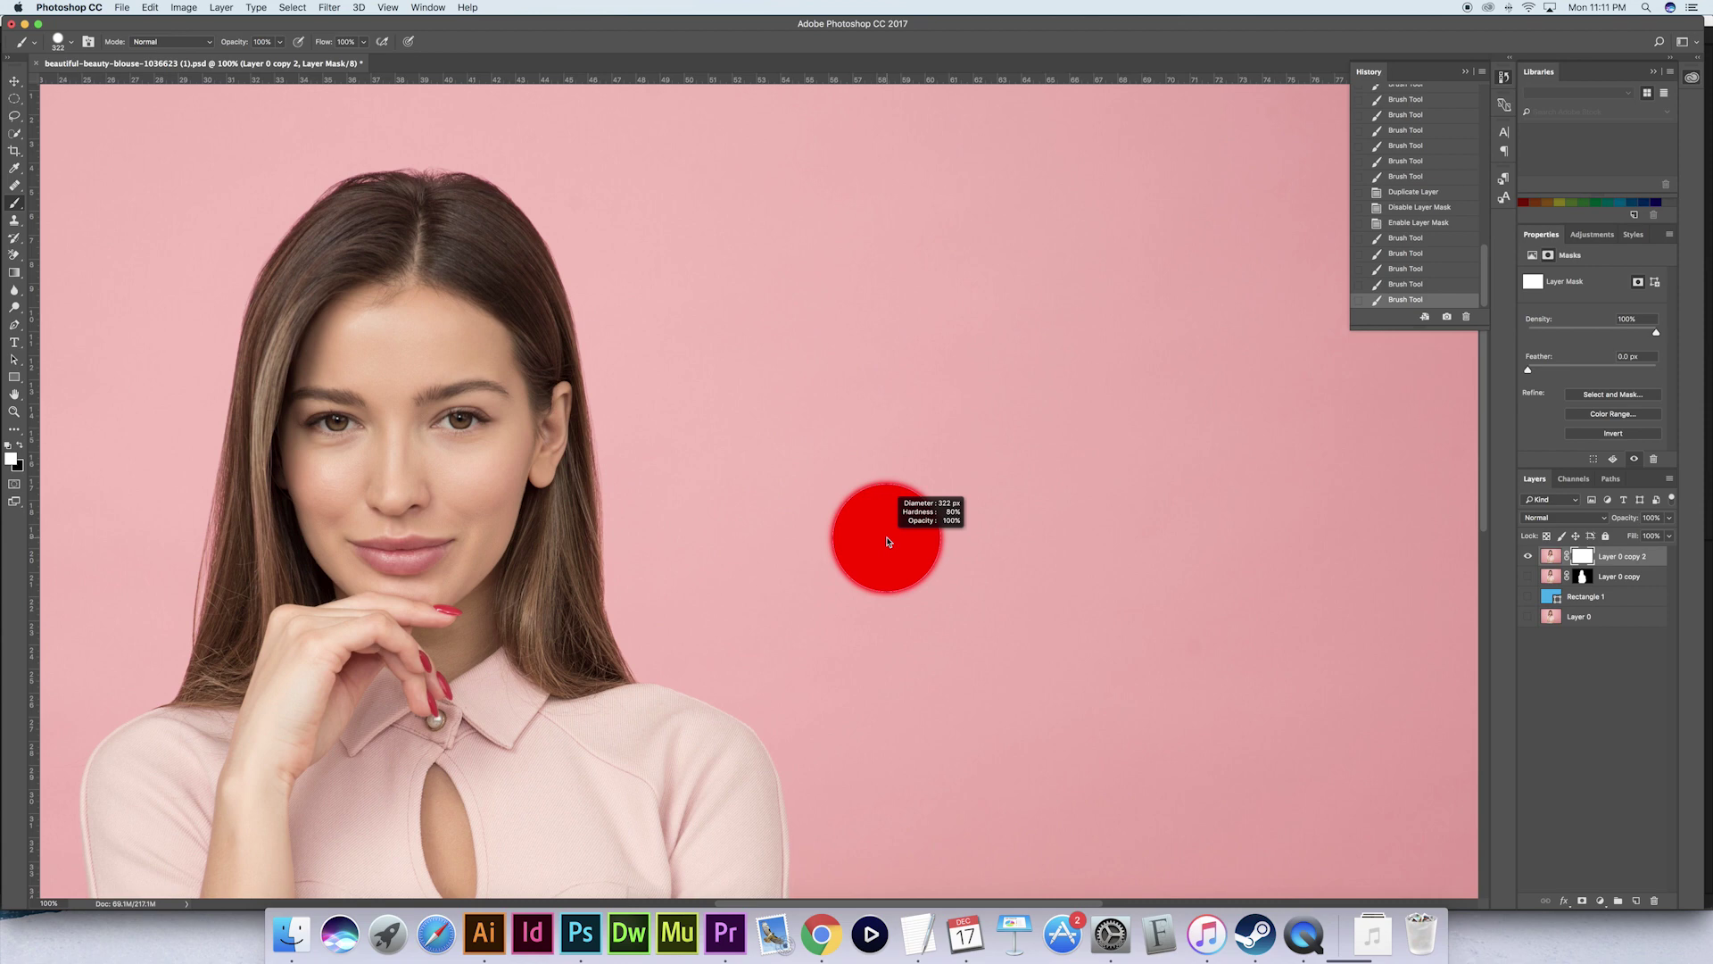
{"action": "left_click_drag", "start_coordinate": [887, 517], "coordinate": [885, 321]}
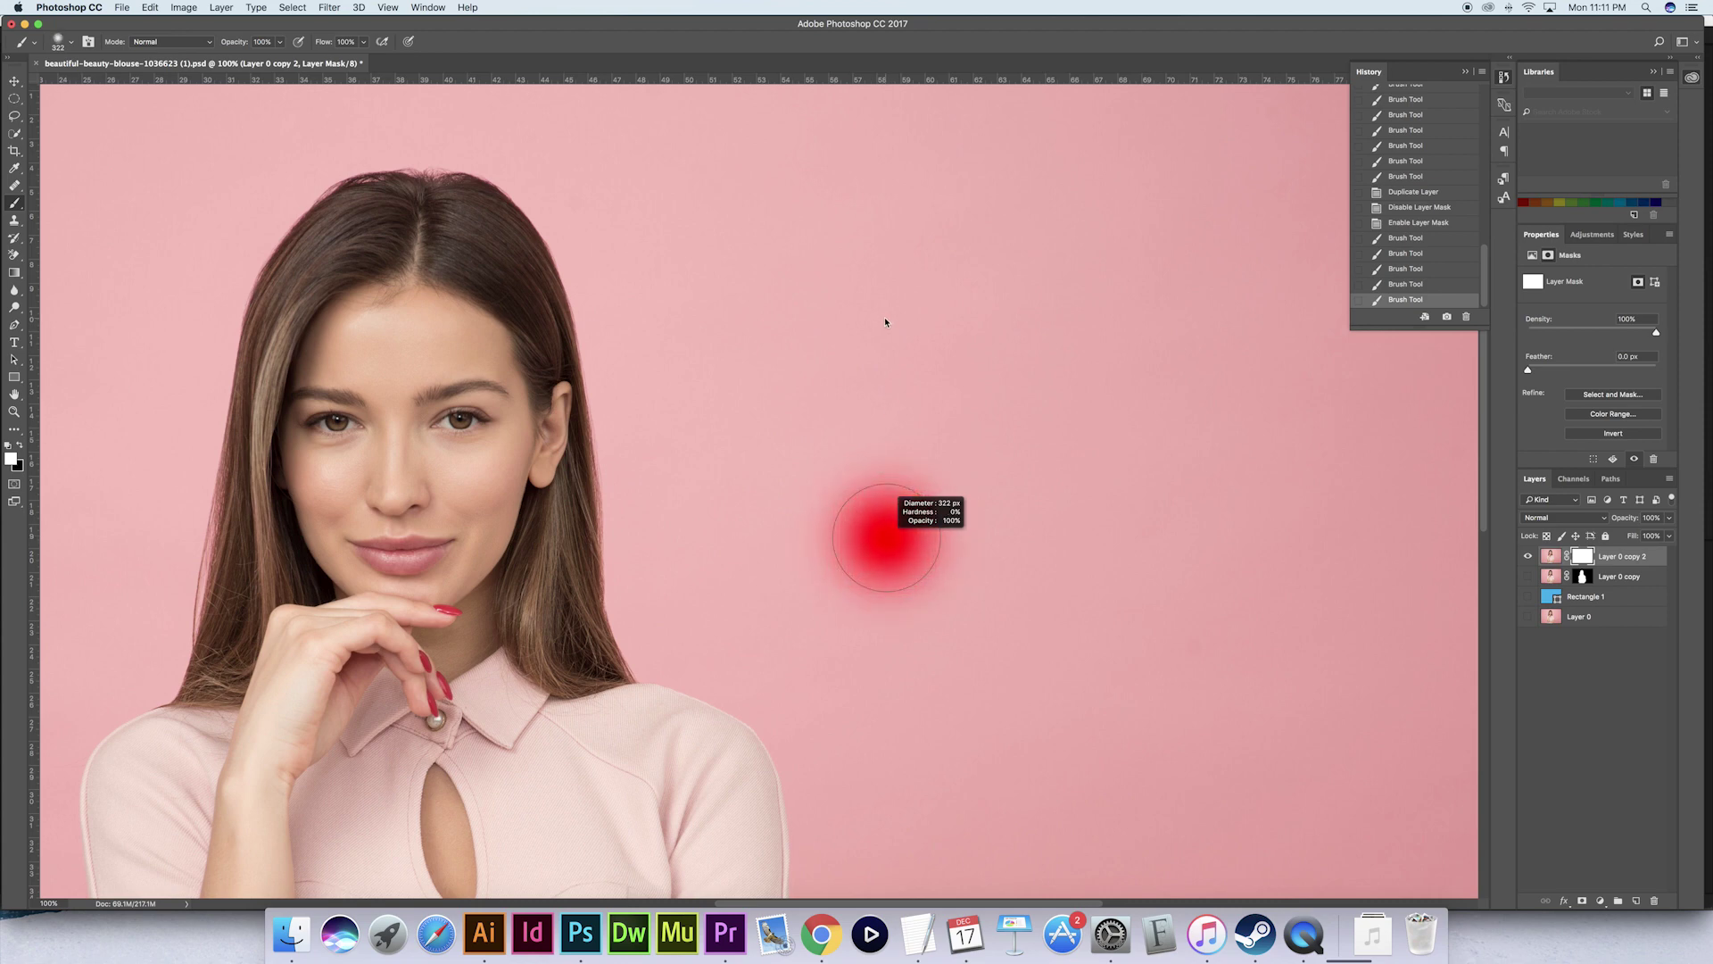
{"action": "left_click_drag", "start_coordinate": [885, 318], "coordinate": [881, 639]}
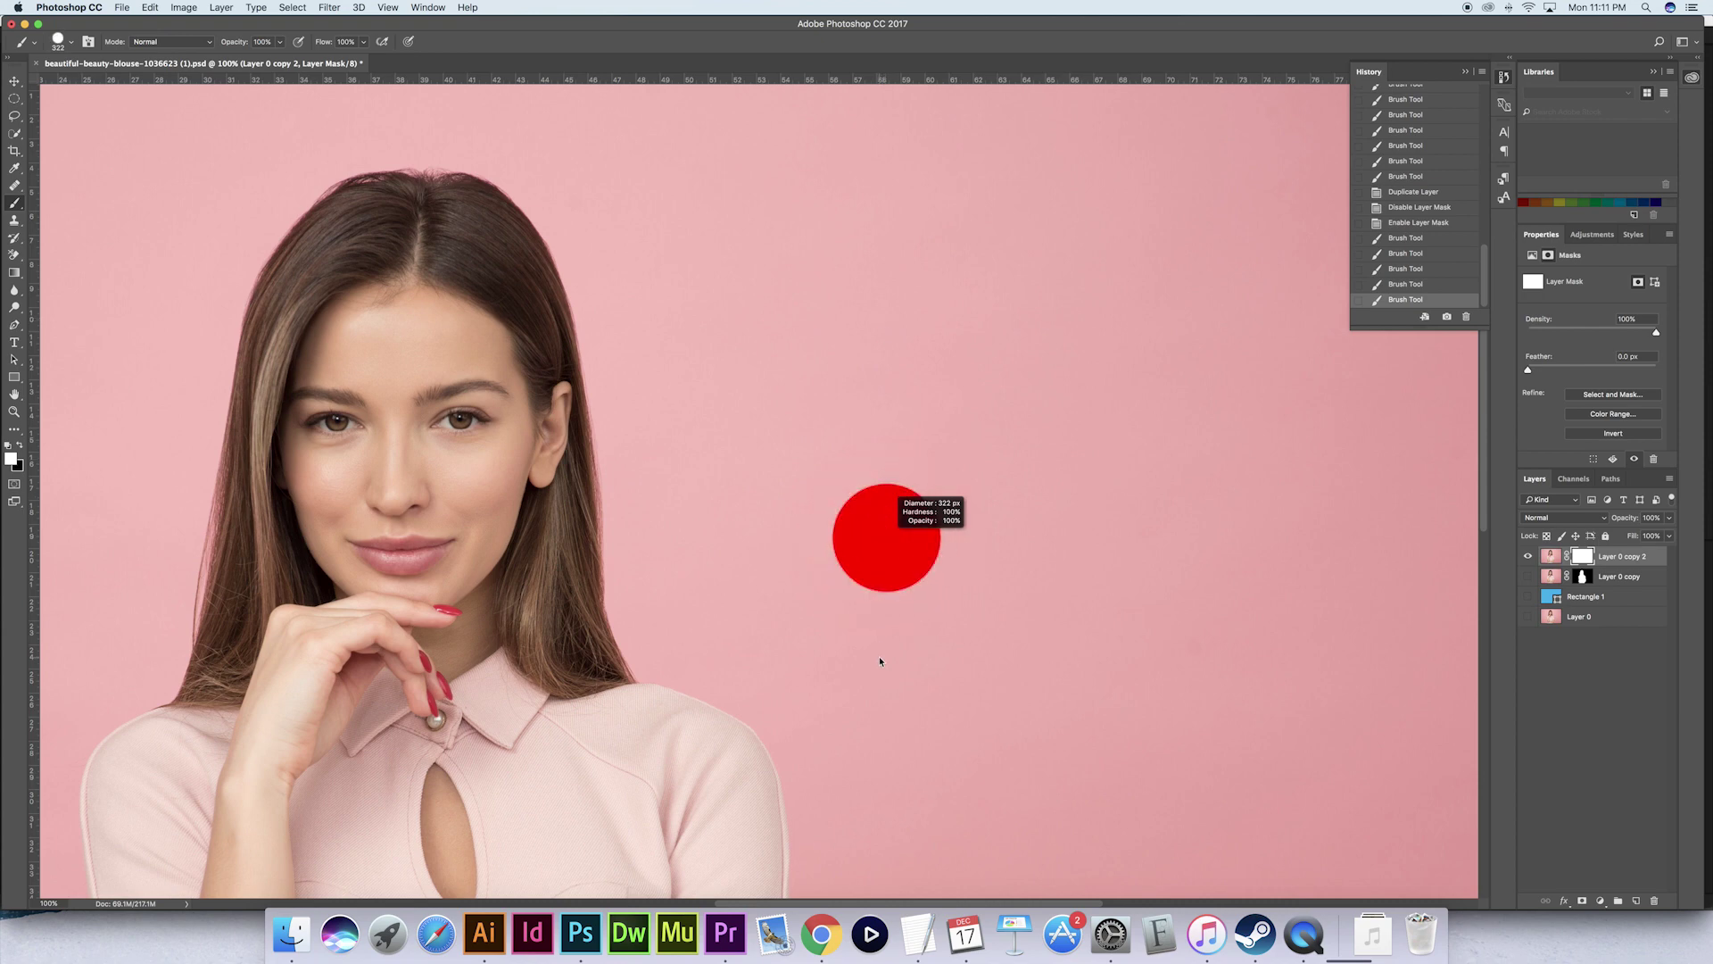
{"action": "mouse_move", "coordinate": [879, 656]}
{"action": "left_mouse_down"}
{"action": "mouse_move", "coordinate": [878, 601]}
{"action": "mouse_move", "coordinate": [852, 562]}
{"action": "mouse_move", "coordinate": [787, 533]}
{"action": "mouse_move", "coordinate": [1078, 543]}
{"action": "left_mouse_up"}
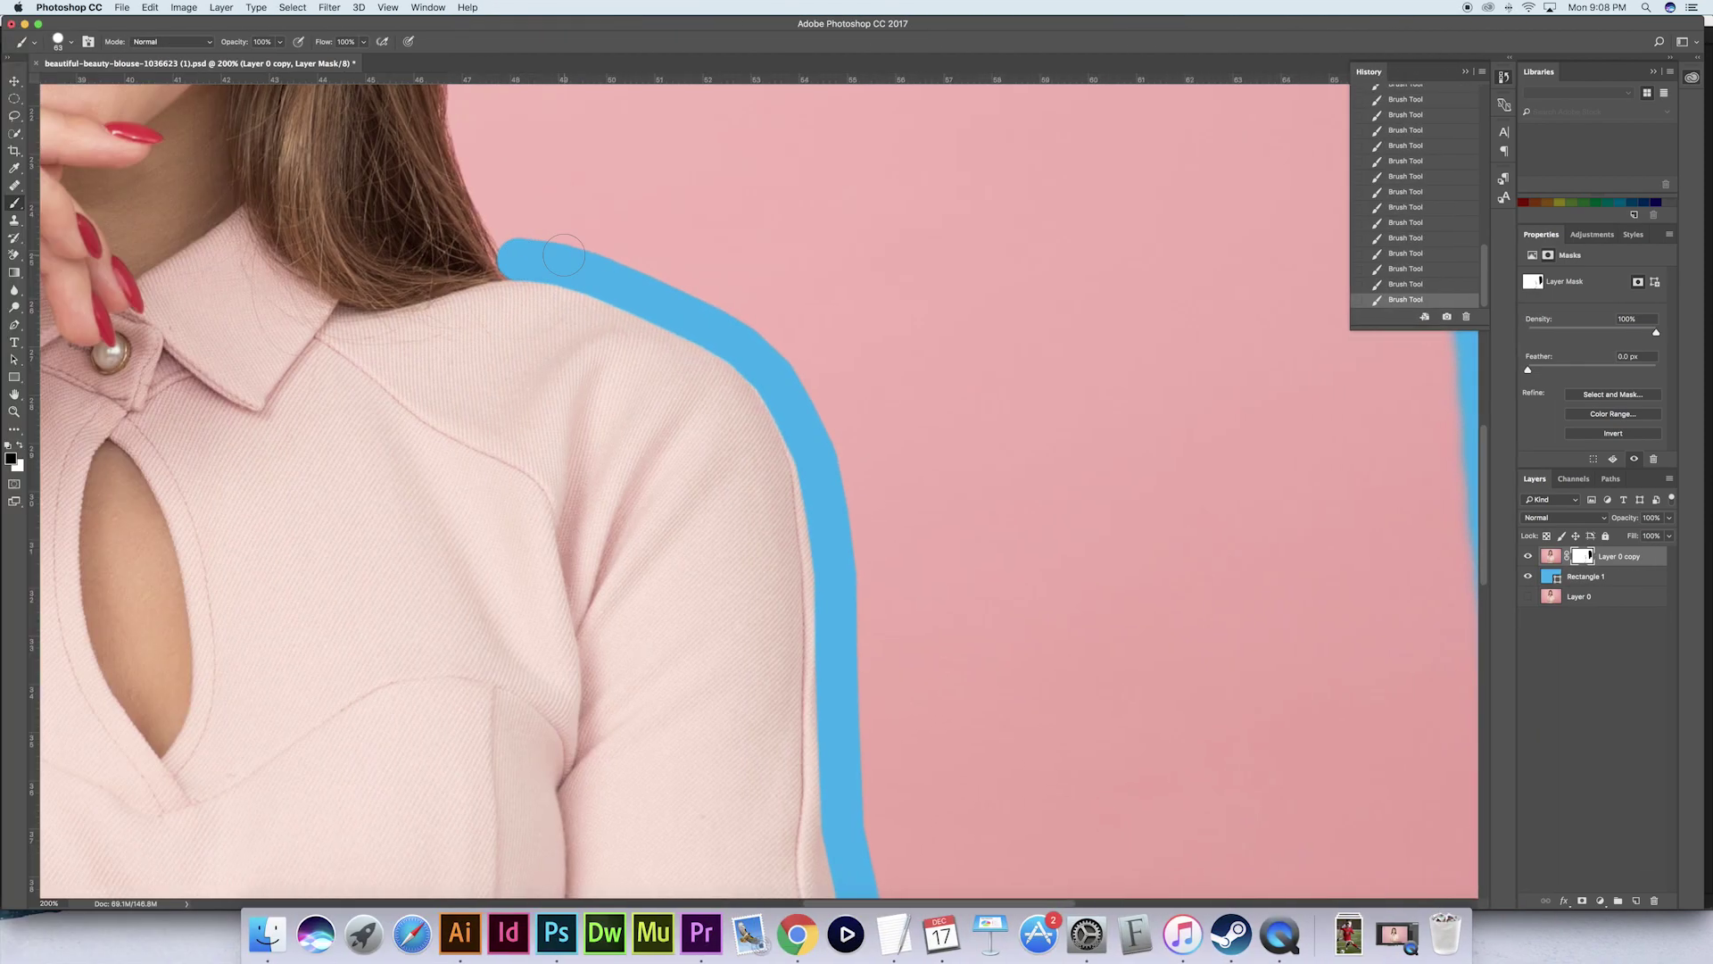
Soften the brush to 44% hardness and mask the background around the hair from the right shoulder over the head and down the other side
{"action": "left_click_drag", "start_coordinate": [591, 222], "coordinate": [685, 659]}
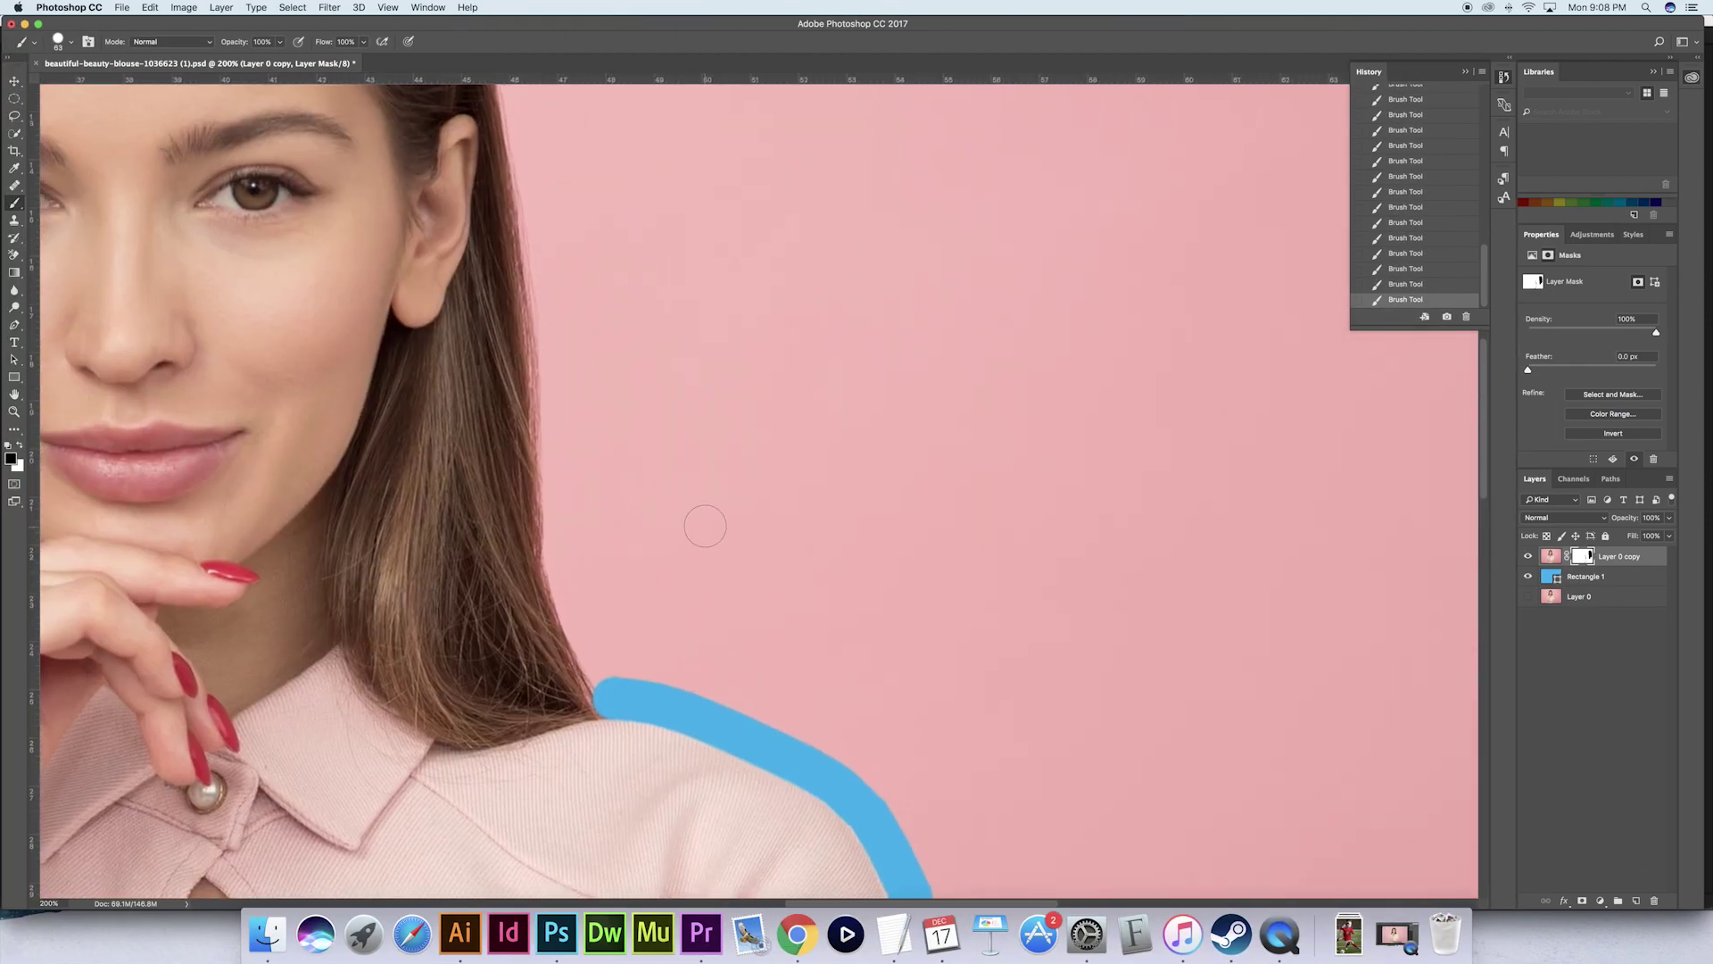
{"action": "left_click_drag", "start_coordinate": [705, 520], "coordinate": [707, 420]}
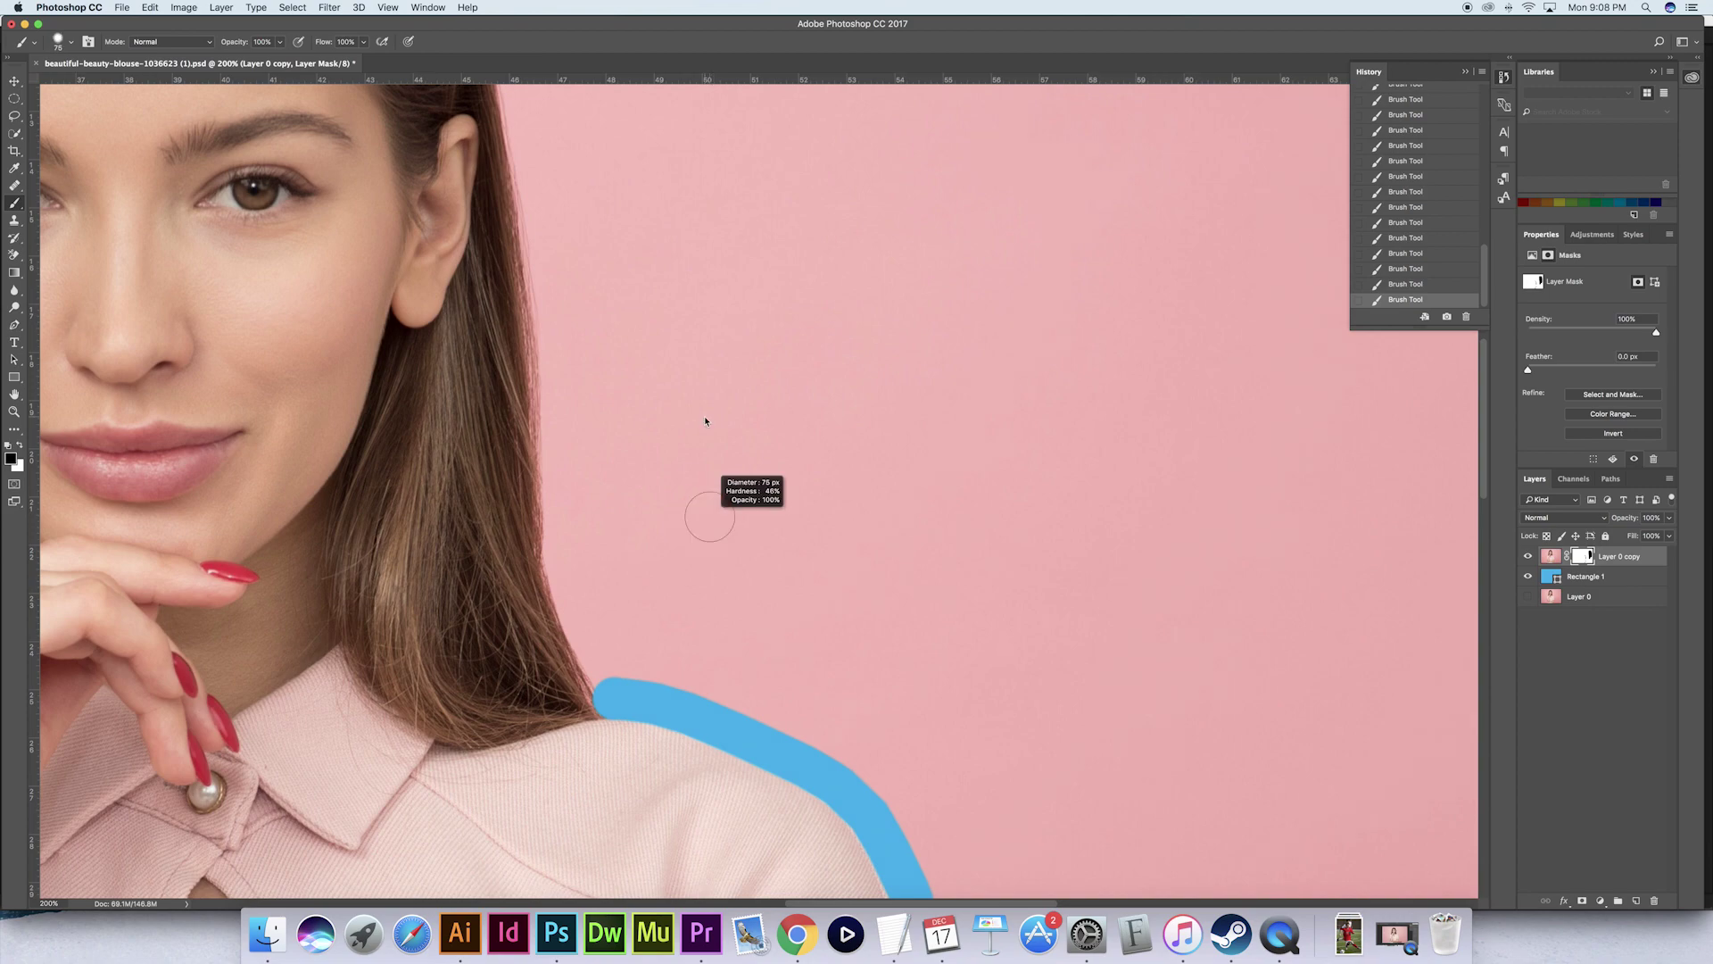
{"action": "left_click", "coordinate": [604, 682]}
{"action": "mouse_move", "coordinate": [603, 683]}
{"action": "left_mouse_down"}
{"action": "mouse_move", "coordinate": [558, 546]}
{"action": "mouse_move", "coordinate": [519, 112]}
{"action": "mouse_move", "coordinate": [565, 195]}
{"action": "mouse_move", "coordinate": [637, 659]}
{"action": "mouse_move", "coordinate": [554, 394]}
{"action": "mouse_move", "coordinate": [459, 237]}
{"action": "mouse_move", "coordinate": [349, 178]}
{"action": "mouse_move", "coordinate": [131, 190]}
{"action": "left_mouse_up"}
{"action": "left_click_drag", "start_coordinate": [423, 266], "coordinate": [826, 284]}
{"action": "mouse_move", "coordinate": [534, 207]}
{"action": "left_mouse_down"}
{"action": "mouse_move", "coordinate": [489, 219]}
{"action": "mouse_move", "coordinate": [334, 357]}
{"action": "mouse_move", "coordinate": [286, 455]}
{"action": "mouse_move", "coordinate": [242, 727]}
{"action": "mouse_move", "coordinate": [473, 237]}
{"action": "mouse_move", "coordinate": [485, 421]}
{"action": "left_mouse_up"}
{"action": "scroll", "coordinate": [473, 237], "scroll_direction": "up", "scroll_amount": 3}
{"action": "mouse_move", "coordinate": [470, 481]}
{"action": "left_mouse_down"}
{"action": "mouse_move", "coordinate": [430, 678]}
{"action": "mouse_move", "coordinate": [392, 741]}
{"action": "left_mouse_up"}
Mask the background along the left shoulder and down the outer edge of that sleeve
{"action": "mouse_move", "coordinate": [272, 680]}
{"action": "left_mouse_down"}
{"action": "mouse_move", "coordinate": [524, 501]}
{"action": "mouse_move", "coordinate": [551, 511]}
{"action": "mouse_move", "coordinate": [543, 562]}
{"action": "left_mouse_up"}
{"action": "mouse_move", "coordinate": [653, 560]}
{"action": "left_mouse_down"}
{"action": "mouse_move", "coordinate": [542, 616]}
{"action": "mouse_move", "coordinate": [474, 713]}
{"action": "left_mouse_up"}
{"action": "left_click", "coordinate": [474, 715], "text": "shift"}
{"action": "left_click", "coordinate": [463, 762], "text": "shift"}
{"action": "left_click_drag", "start_coordinate": [469, 826], "coordinate": [640, 257]}
{"action": "left_click", "coordinate": [634, 263], "text": "shift"}
Mask the background around the left sleeve's lower edge and the hand, and along the skirt's left edge to the canvas bottom
{"action": "mouse_move", "coordinate": [646, 359]}
{"action": "left_mouse_down"}
{"action": "mouse_move", "coordinate": [685, 662]}
{"action": "mouse_move", "coordinate": [678, 789]}
{"action": "mouse_move", "coordinate": [679, 430]}
{"action": "mouse_move", "coordinate": [735, 560]}
{"action": "mouse_move", "coordinate": [630, 637]}
{"action": "left_mouse_up"}
{"action": "left_click", "coordinate": [623, 683], "text": "shift"}
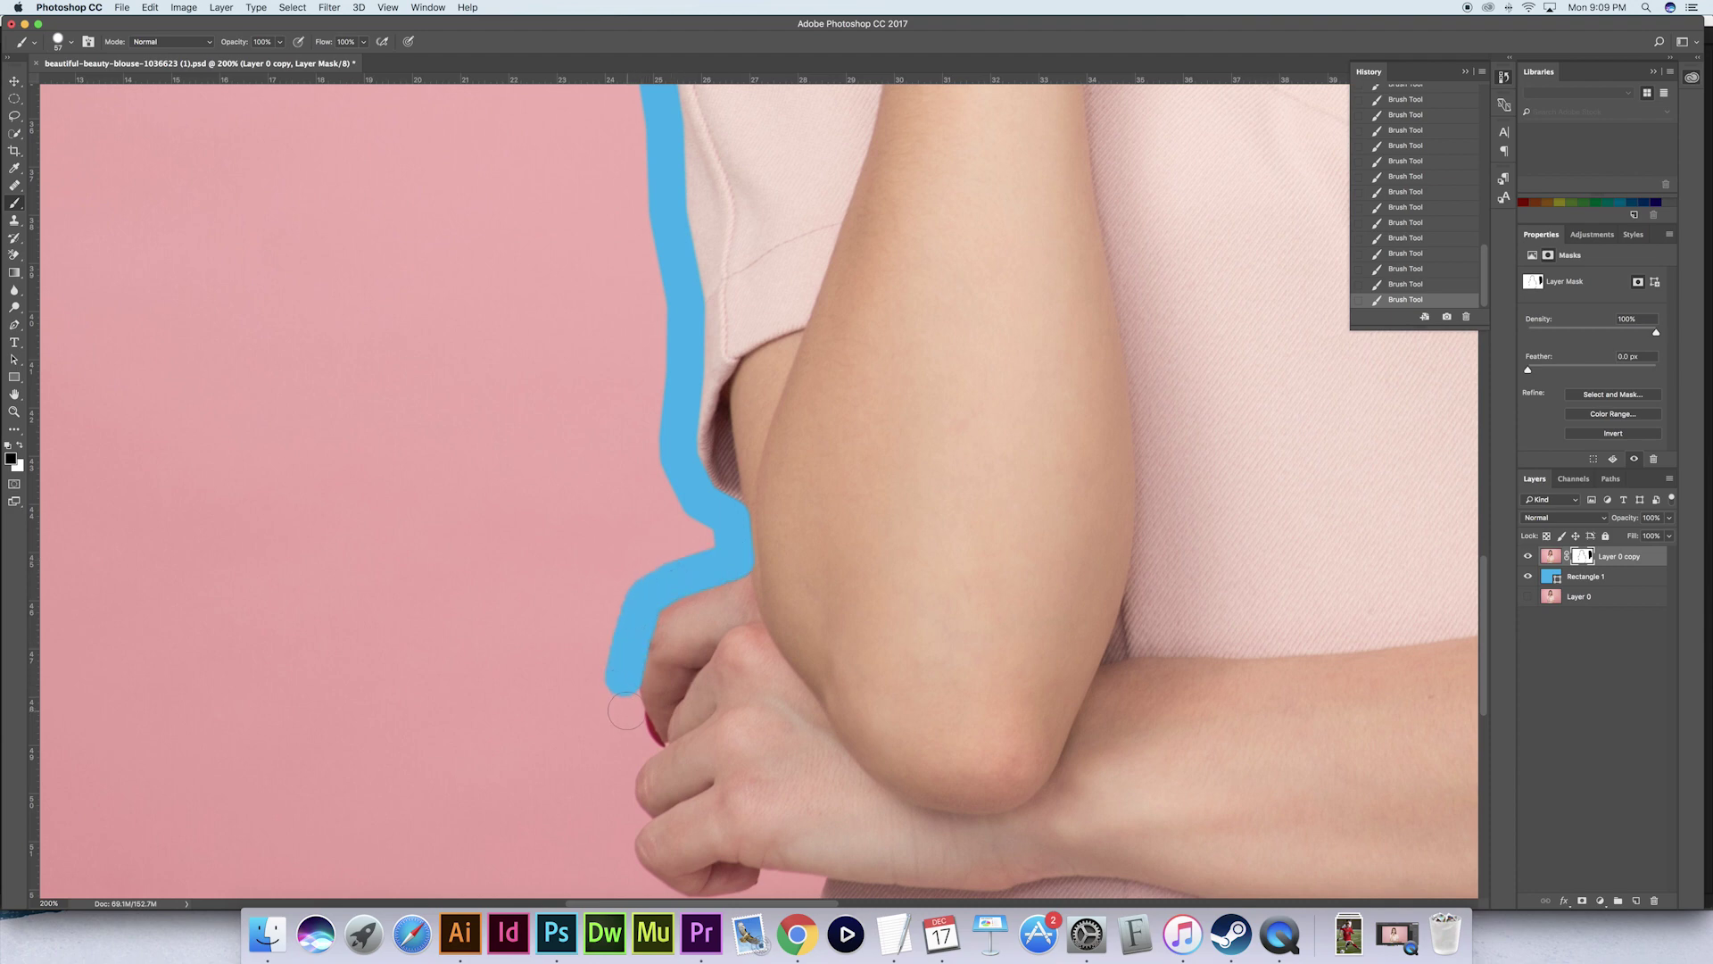
{"action": "left_click", "coordinate": [625, 704], "text": "shift"}
{"action": "mouse_move", "coordinate": [636, 717]}
{"action": "left_mouse_down", "text": "ctrl+alt"}
{"action": "mouse_move", "coordinate": [628, 769]}
{"action": "mouse_move", "coordinate": [641, 817]}
{"action": "mouse_move", "coordinate": [629, 867]}
{"action": "left_mouse_up", "text": "ctrl+alt"}
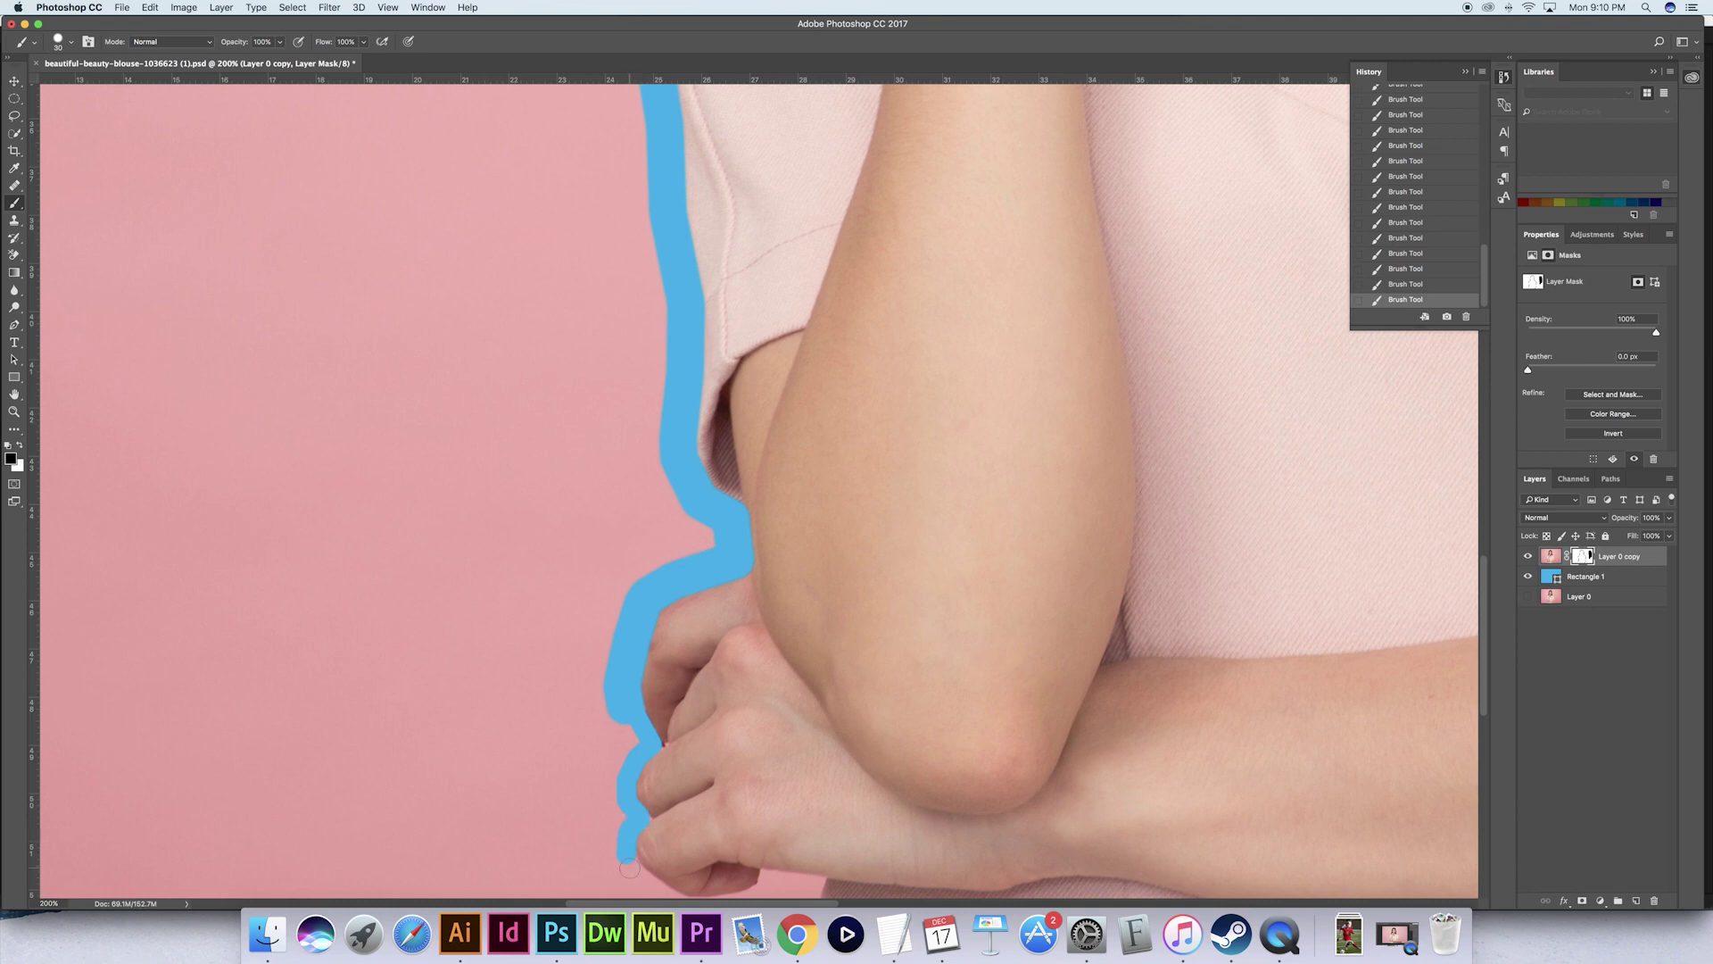
{"action": "scroll", "coordinate": [616, 678], "scroll_direction": "down", "scroll_amount": 10}
{"action": "mouse_move", "coordinate": [527, 415]}
{"action": "left_mouse_down"}
{"action": "mouse_move", "coordinate": [606, 447]}
{"action": "mouse_move", "coordinate": [658, 426]}
{"action": "mouse_move", "coordinate": [716, 467]}
{"action": "mouse_move", "coordinate": [591, 614]}
{"action": "left_mouse_up"}
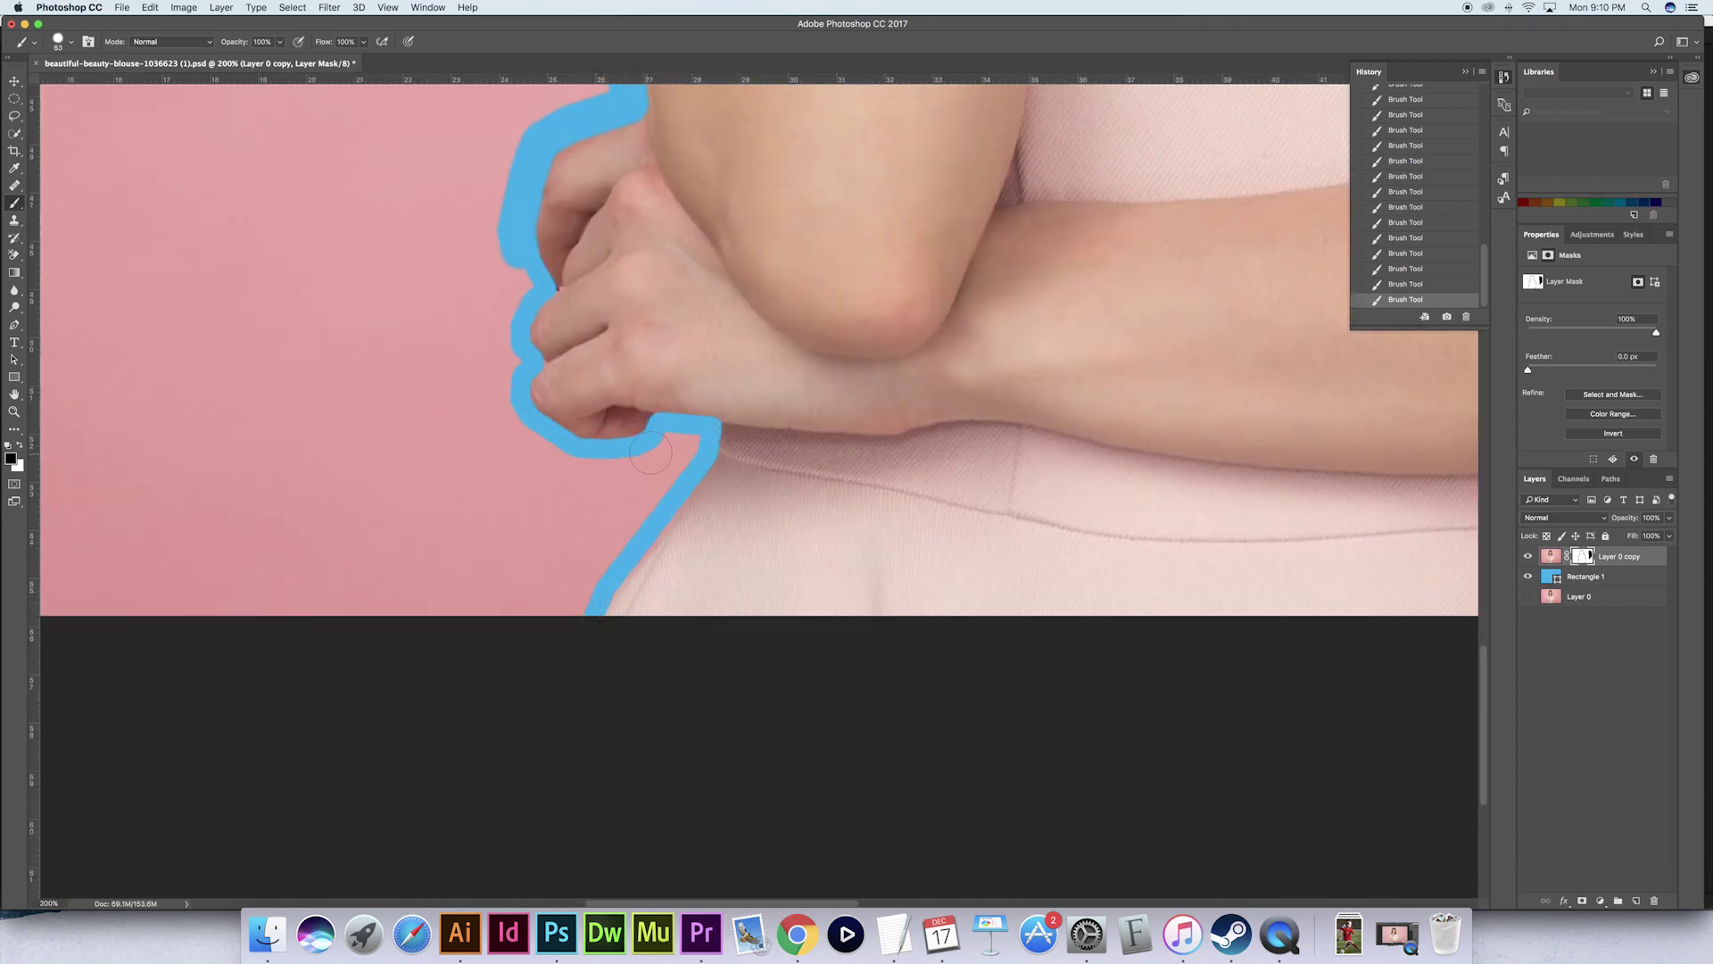
Widen the masked area beside the hand and the skirt's left edge with a larger brush
{"action": "mouse_move", "coordinate": [651, 453]}
{"action": "left_mouse_down"}
{"action": "mouse_move", "coordinate": [688, 444]}
{"action": "mouse_move", "coordinate": [573, 607]}
{"action": "left_mouse_up"}
{"action": "left_click_drag", "start_coordinate": [580, 500], "coordinate": [625, 500], "text": "ctrl+alt"}
{"action": "mouse_move", "coordinate": [638, 477]}
{"action": "left_mouse_down"}
{"action": "mouse_move", "coordinate": [511, 476]}
{"action": "mouse_move", "coordinate": [525, 616]}
{"action": "mouse_move", "coordinate": [481, 594]}
{"action": "mouse_move", "coordinate": [542, 471]}
{"action": "mouse_move", "coordinate": [495, 426]}
{"action": "left_mouse_up"}
{"action": "left_click", "coordinate": [443, 383], "text": "ctrl+alt"}
Enlarge the brush and widen the masked background around the upper body and down the outer side of the right arm
{"action": "key", "text": "super+minus"}
{"action": "mouse_move", "coordinate": [607, 428]}
{"action": "left_mouse_down"}
{"action": "mouse_move", "coordinate": [629, 315]}
{"action": "mouse_move", "coordinate": [666, 282]}
{"action": "mouse_move", "coordinate": [641, 252]}
{"action": "left_mouse_up"}
{"action": "scroll", "coordinate": [630, 223], "scroll_direction": "up", "scroll_amount": 5}
{"action": "left_click_drag", "start_coordinate": [497, 492], "coordinate": [539, 498], "text": "ctrl+alt"}
{"action": "mouse_move", "coordinate": [624, 540]}
{"action": "left_mouse_down"}
{"action": "mouse_move", "coordinate": [608, 202]}
{"action": "mouse_move", "coordinate": [720, 102]}
{"action": "mouse_move", "coordinate": [584, 712]}
{"action": "mouse_move", "coordinate": [600, 486]}
{"action": "mouse_move", "coordinate": [750, 178]}
{"action": "mouse_move", "coordinate": [875, 174]}
{"action": "mouse_move", "coordinate": [1047, 404]}
{"action": "mouse_move", "coordinate": [1078, 669]}
{"action": "mouse_move", "coordinate": [1231, 749]}
{"action": "mouse_move", "coordinate": [1149, 585]}
{"action": "left_mouse_up"}
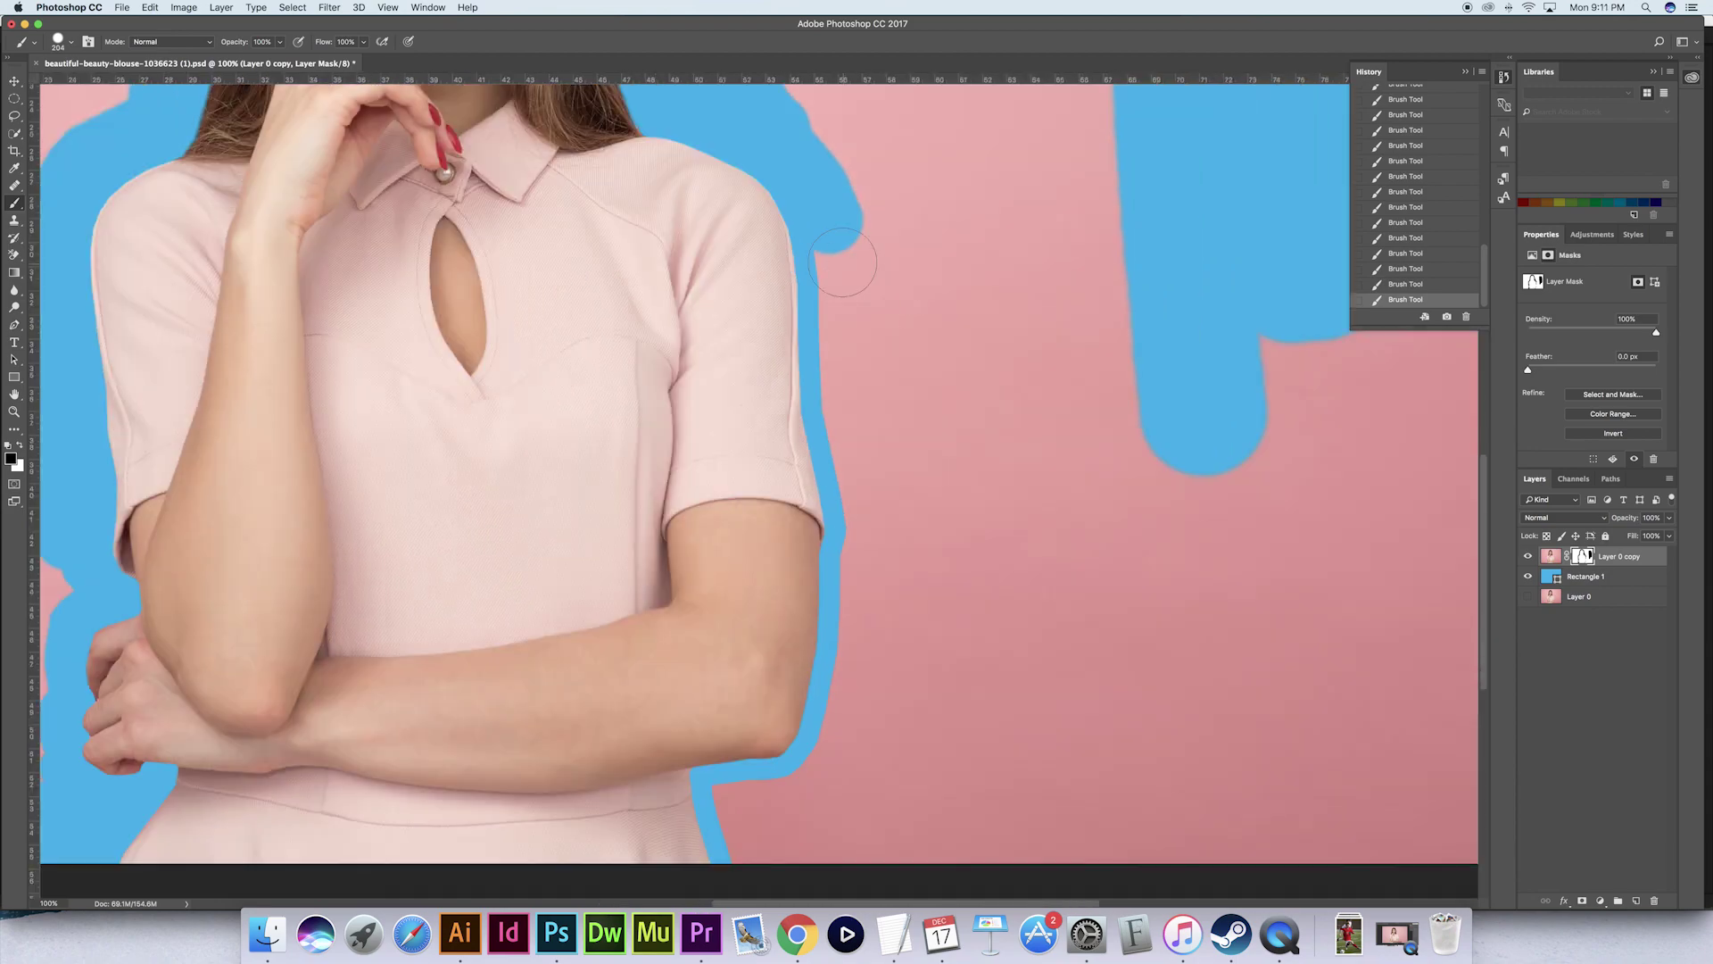
{"action": "mouse_move", "coordinate": [844, 262]}
{"action": "left_mouse_down"}
{"action": "mouse_move", "coordinate": [870, 536]}
{"action": "mouse_move", "coordinate": [830, 771]}
{"action": "left_mouse_up"}
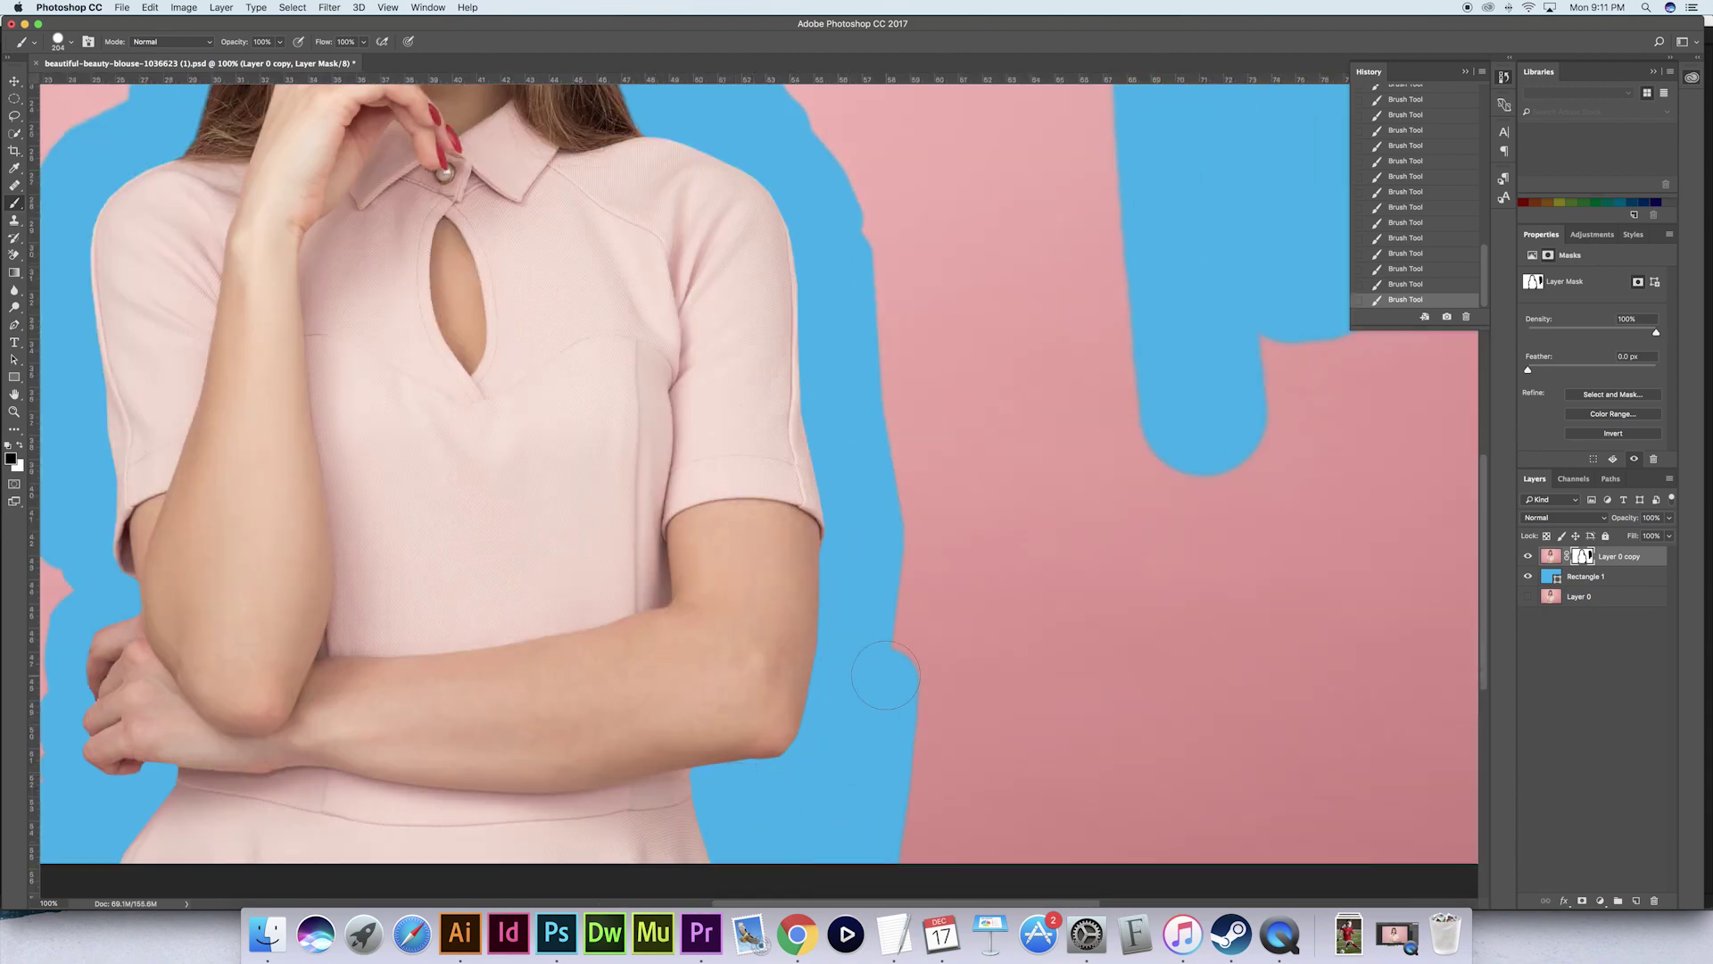
Paint black over all the remaining pink background on the mask with a very large brush
{"action": "key", "text": "super+minus"}
{"action": "key", "text": "super+minus"}
{"action": "key", "text": "super+minus"}
{"action": "mouse_move", "coordinate": [937, 556]}
{"action": "left_mouse_down"}
{"action": "mouse_move", "coordinate": [892, 419]}
{"action": "mouse_move", "coordinate": [785, 268]}
{"action": "mouse_move", "coordinate": [658, 237]}
{"action": "mouse_move", "coordinate": [579, 459]}
{"action": "mouse_move", "coordinate": [568, 678]}
{"action": "mouse_move", "coordinate": [482, 689]}
{"action": "left_mouse_up"}
{"action": "mouse_move", "coordinate": [497, 567]}
{"action": "left_mouse_down", "text": "ctrl+alt"}
{"action": "mouse_move", "coordinate": [544, 571]}
{"action": "mouse_move", "coordinate": [468, 336]}
{"action": "mouse_move", "coordinate": [433, 624]}
{"action": "left_mouse_up", "text": "ctrl+alt"}
{"action": "mouse_move", "coordinate": [903, 264]}
{"action": "left_mouse_down"}
{"action": "mouse_move", "coordinate": [1078, 597]}
{"action": "mouse_move", "coordinate": [1064, 691]}
{"action": "mouse_move", "coordinate": [1038, 710]}
{"action": "mouse_move", "coordinate": [1004, 696]}
{"action": "mouse_move", "coordinate": [992, 530]}
{"action": "mouse_move", "coordinate": [941, 346]}
{"action": "left_mouse_up"}
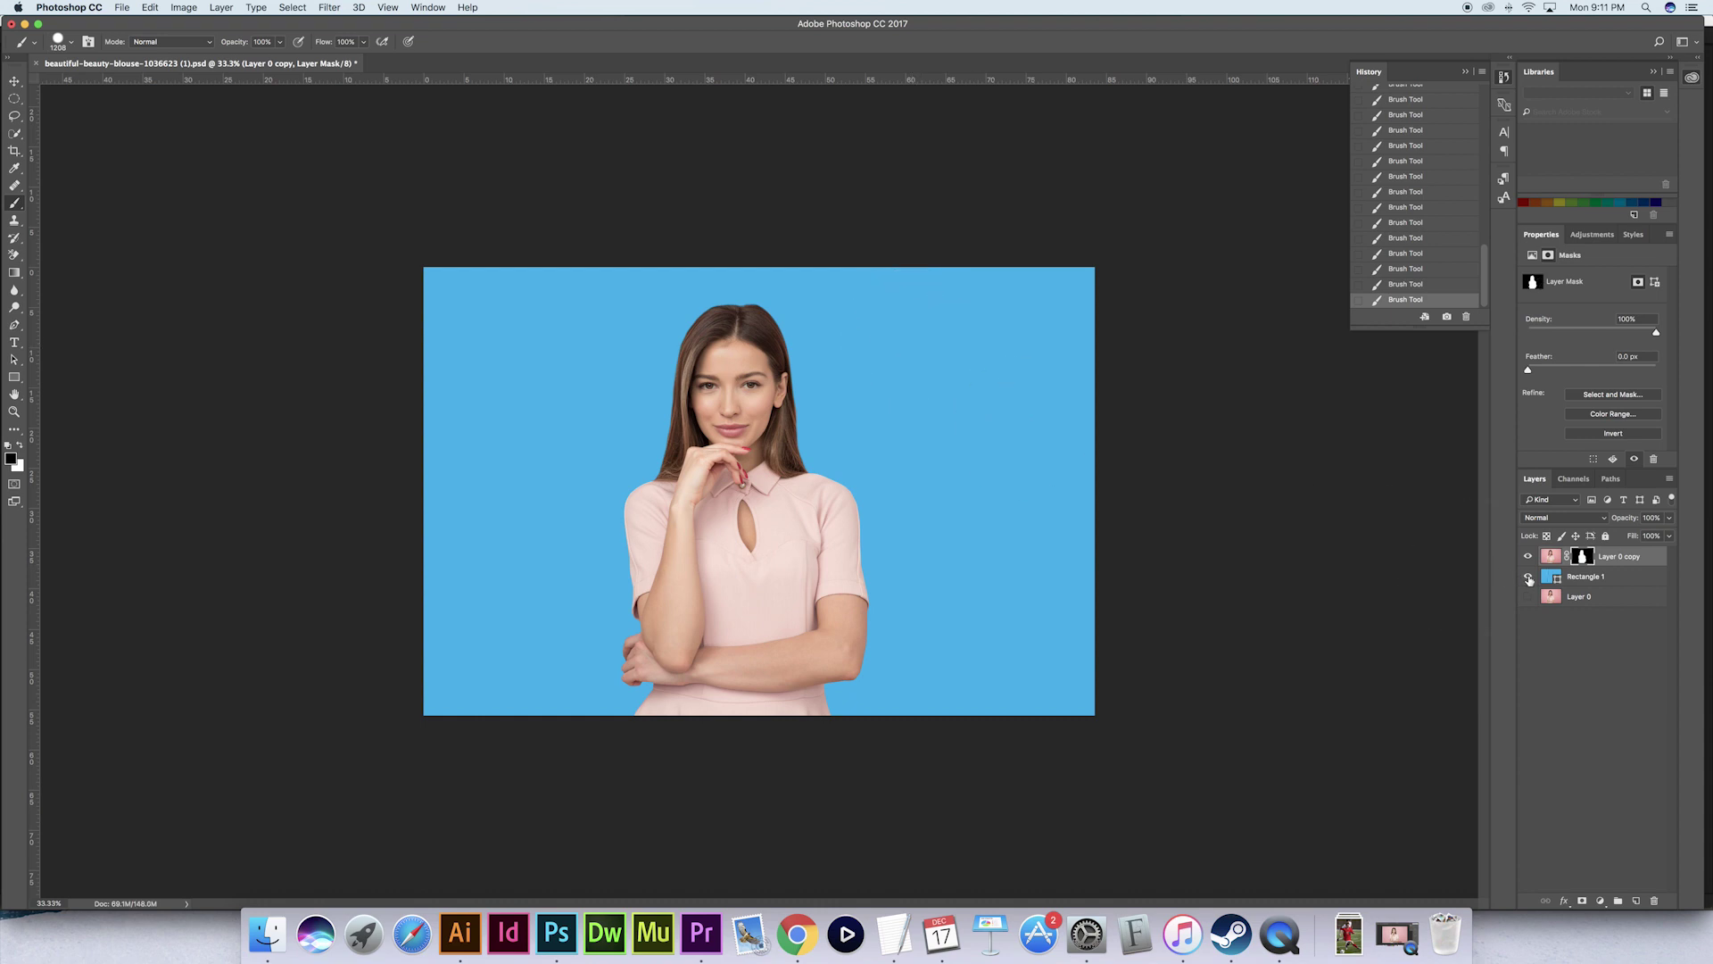
Toggle the blue Rectangle 1 layer's visibility to compare the cutout on blue and on transparency, leaving it hidden
{"action": "left_click", "coordinate": [1529, 577]}
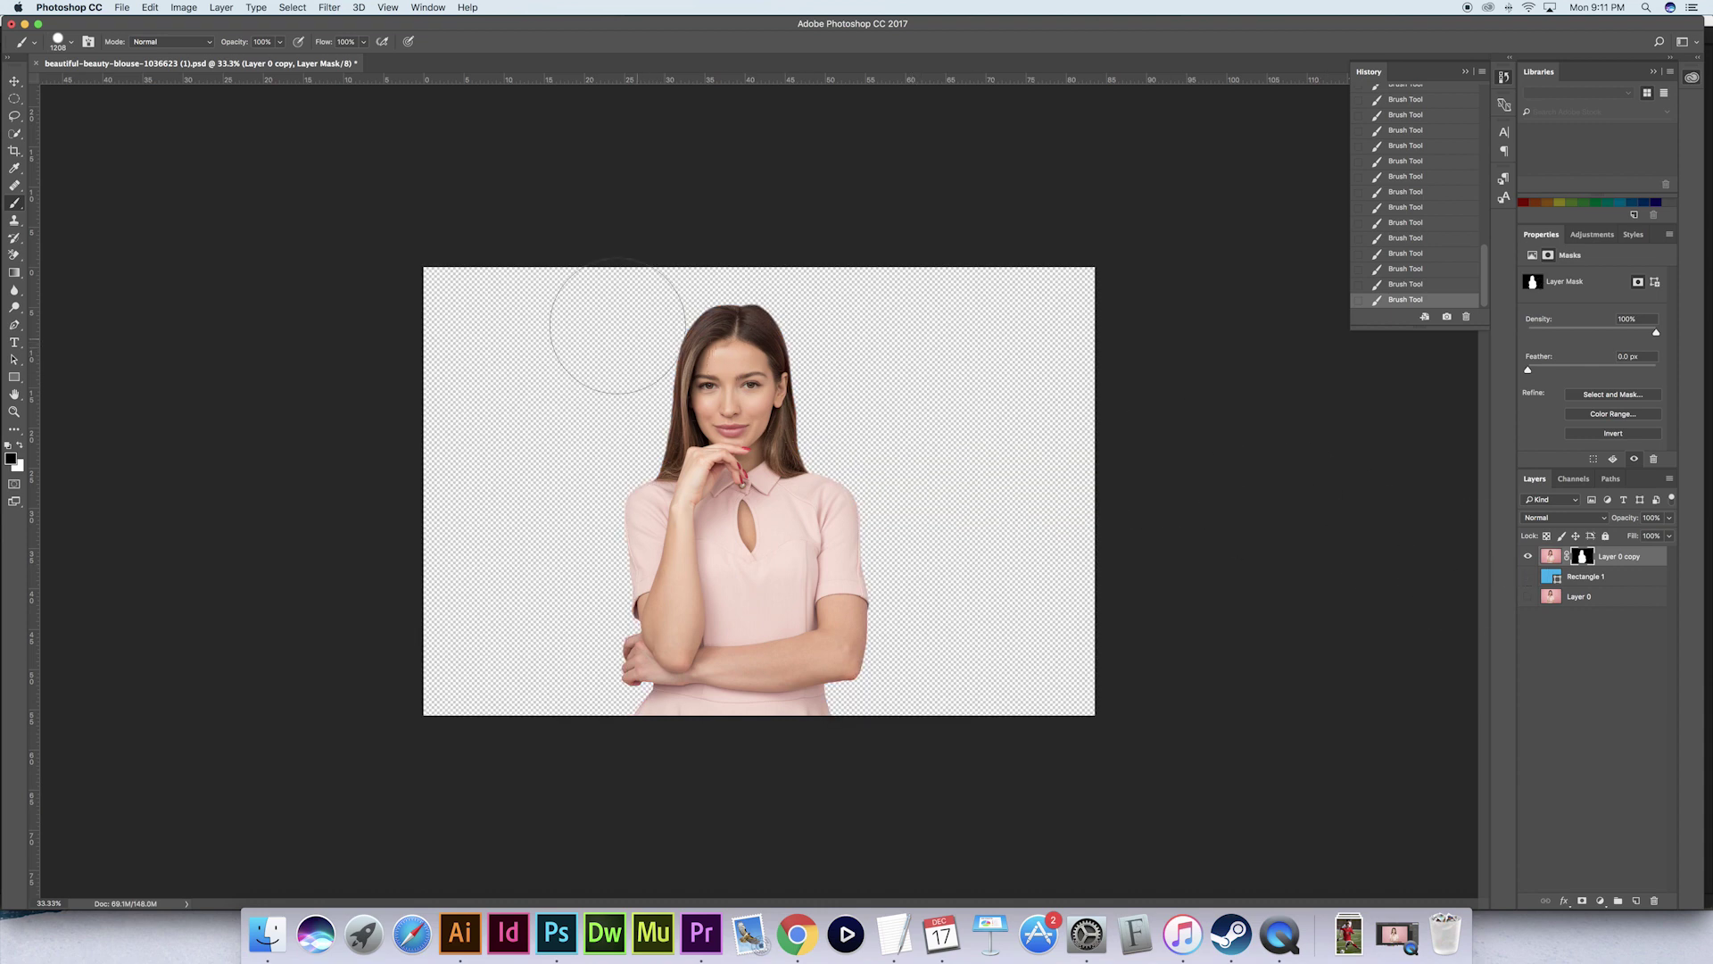
{"action": "left_click", "coordinate": [15, 81]}
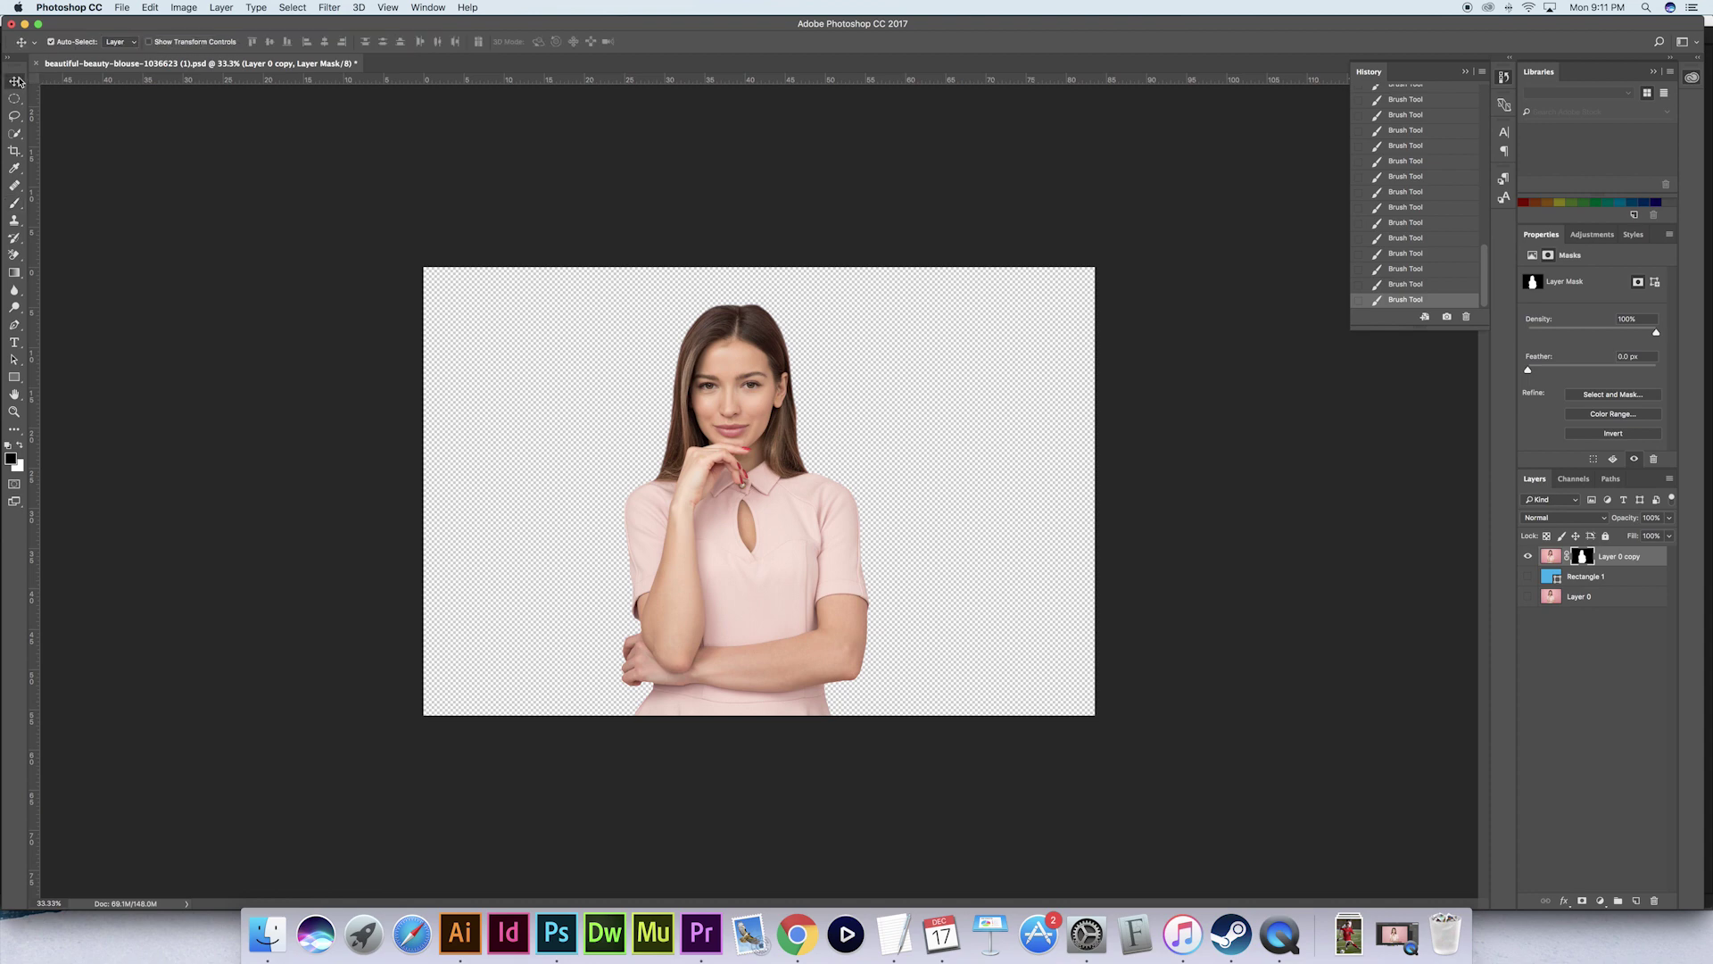
{"action": "left_click", "coordinate": [1527, 576]}
{"action": "left_click", "coordinate": [1527, 577]}
{"action": "left_click", "coordinate": [1527, 576]}
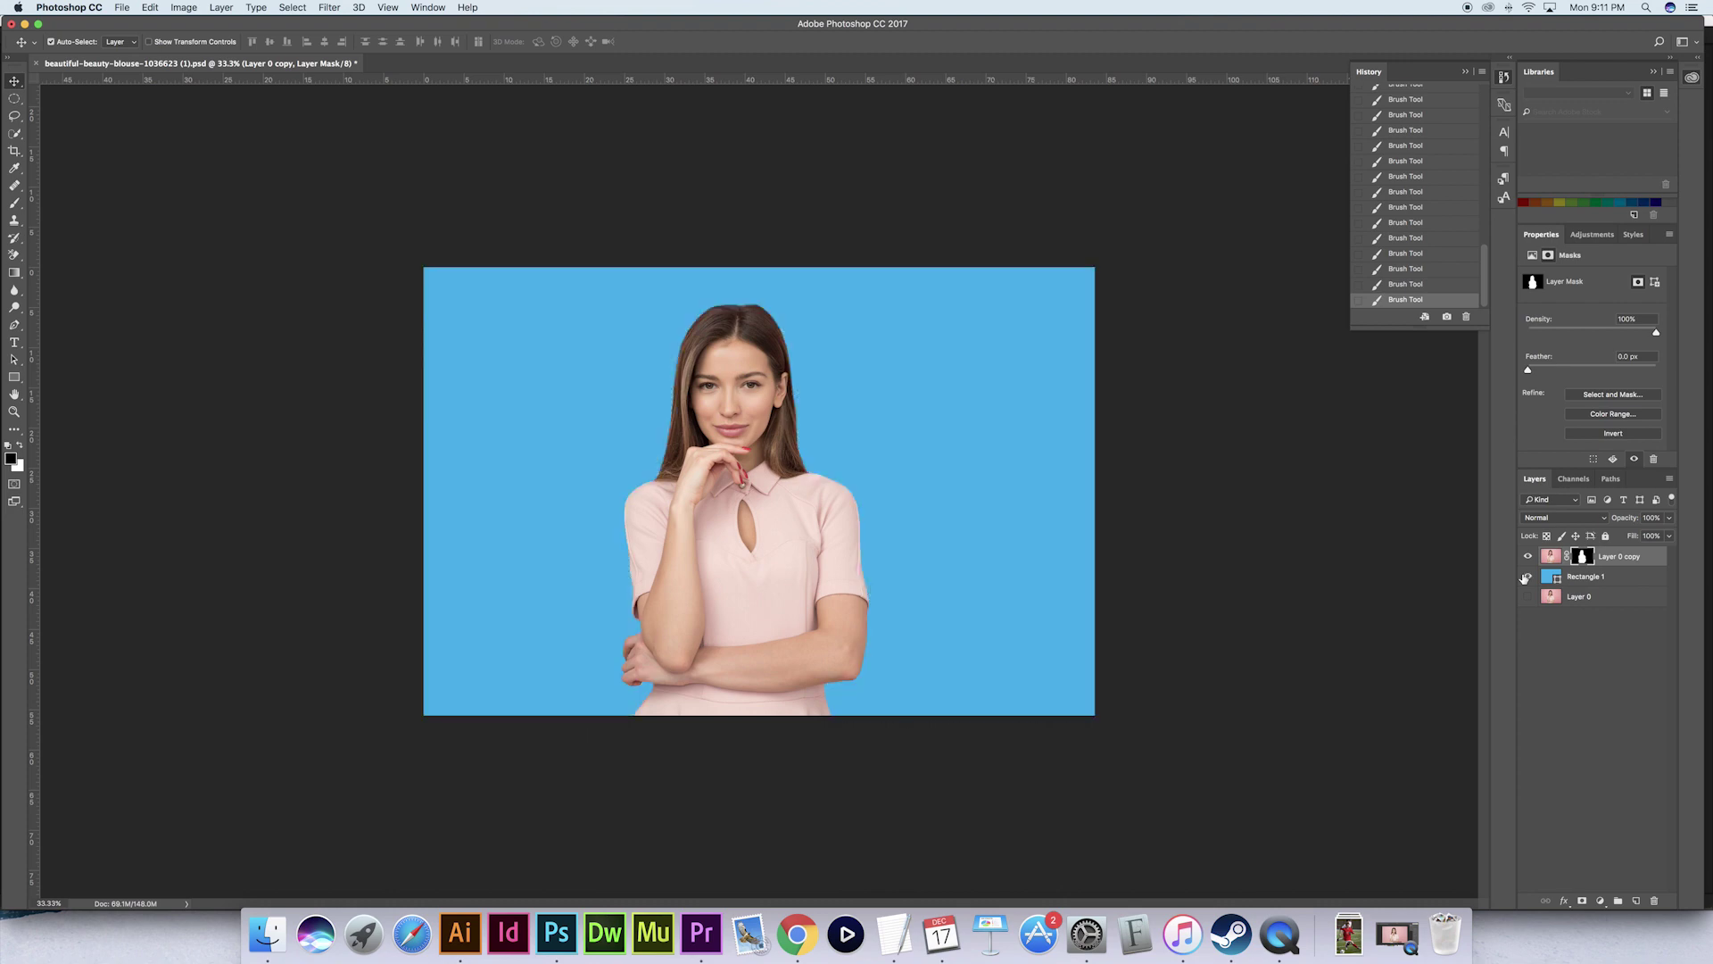
{"action": "left_click", "coordinate": [1525, 578]}
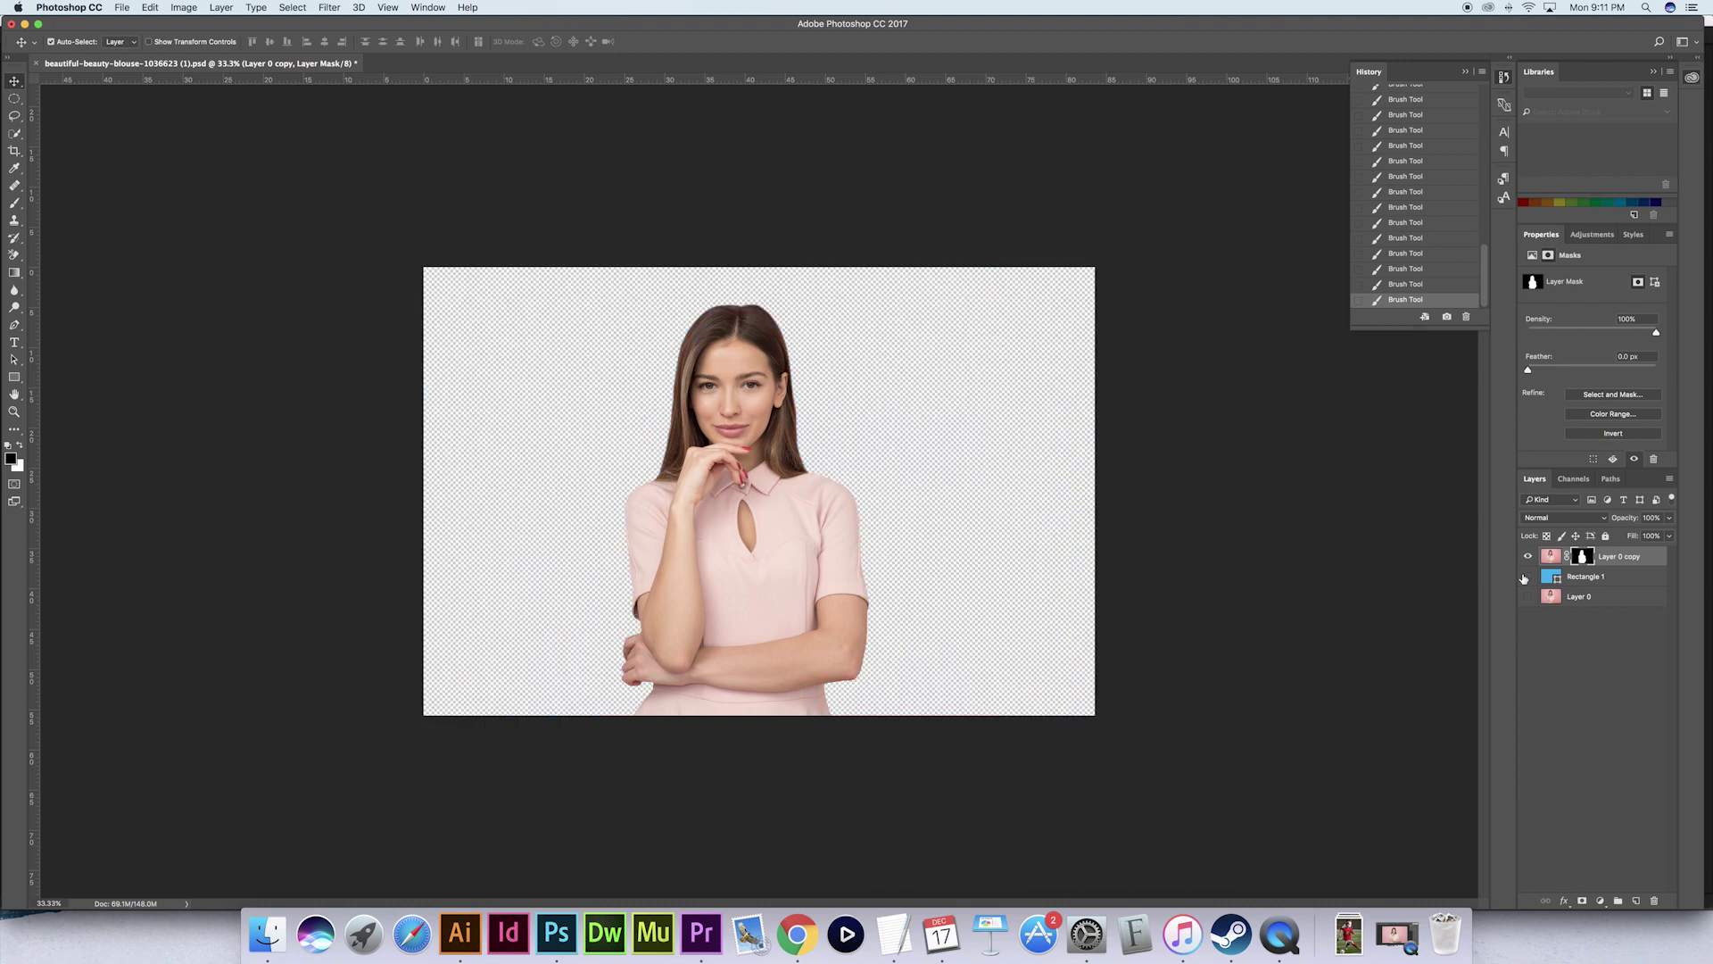
{"action": "left_click", "coordinate": [1526, 577]}
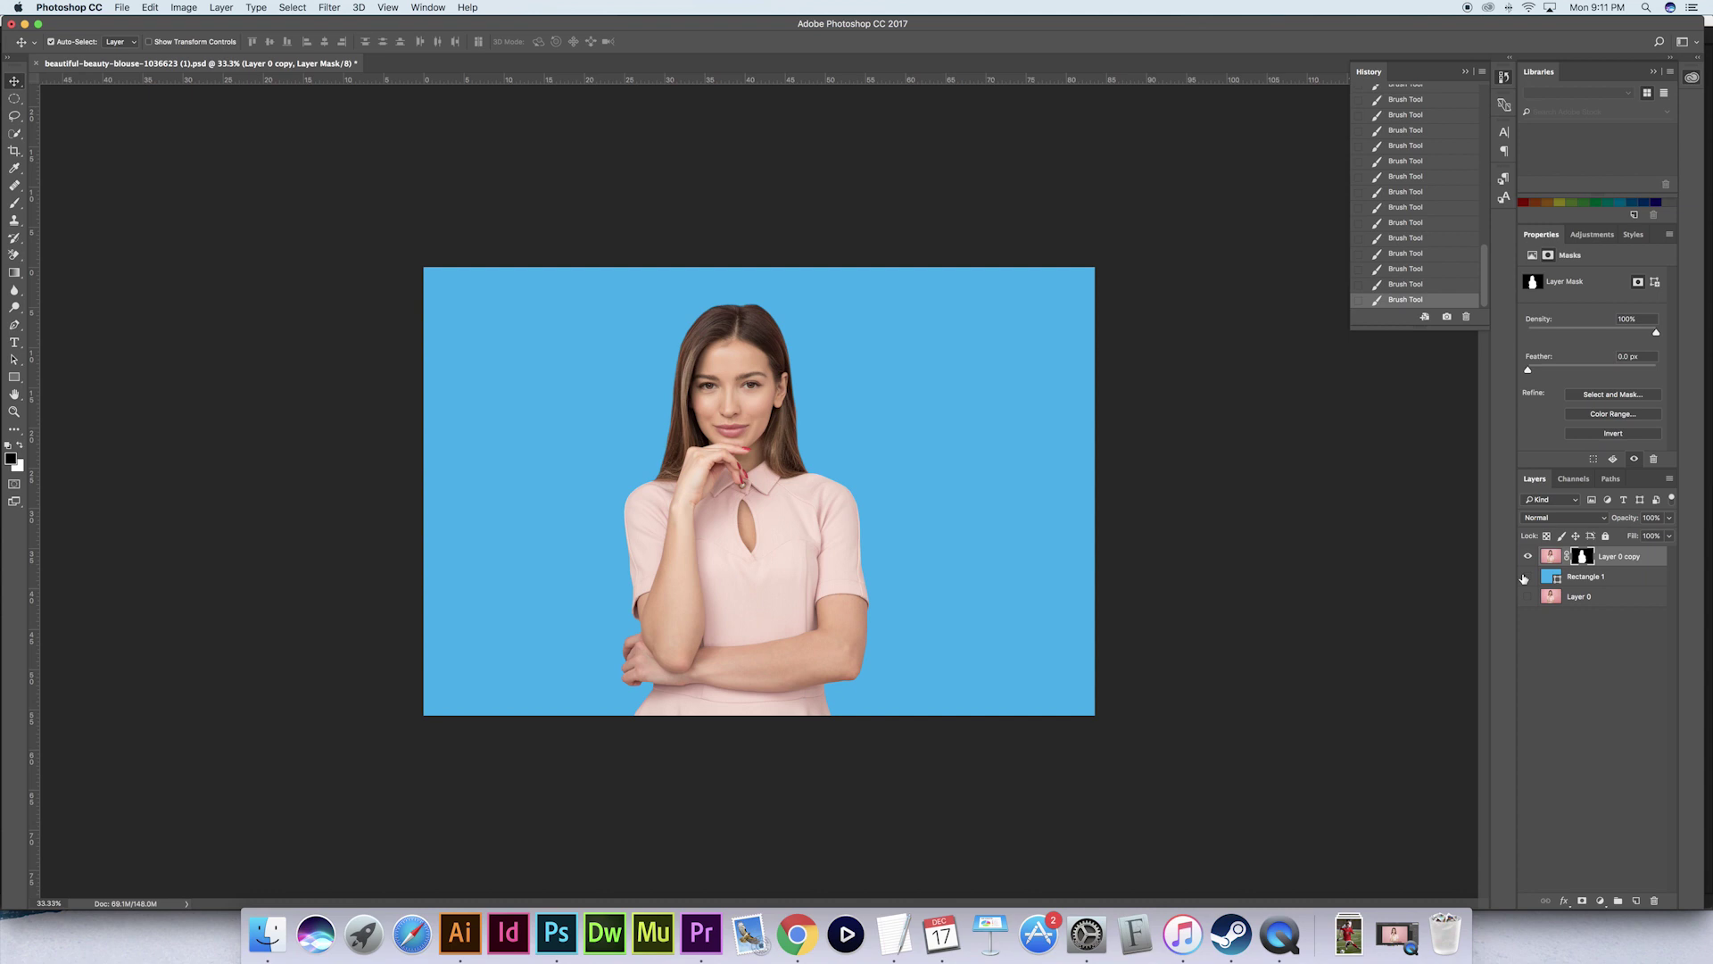
{"action": "left_click", "coordinate": [1524, 577]}
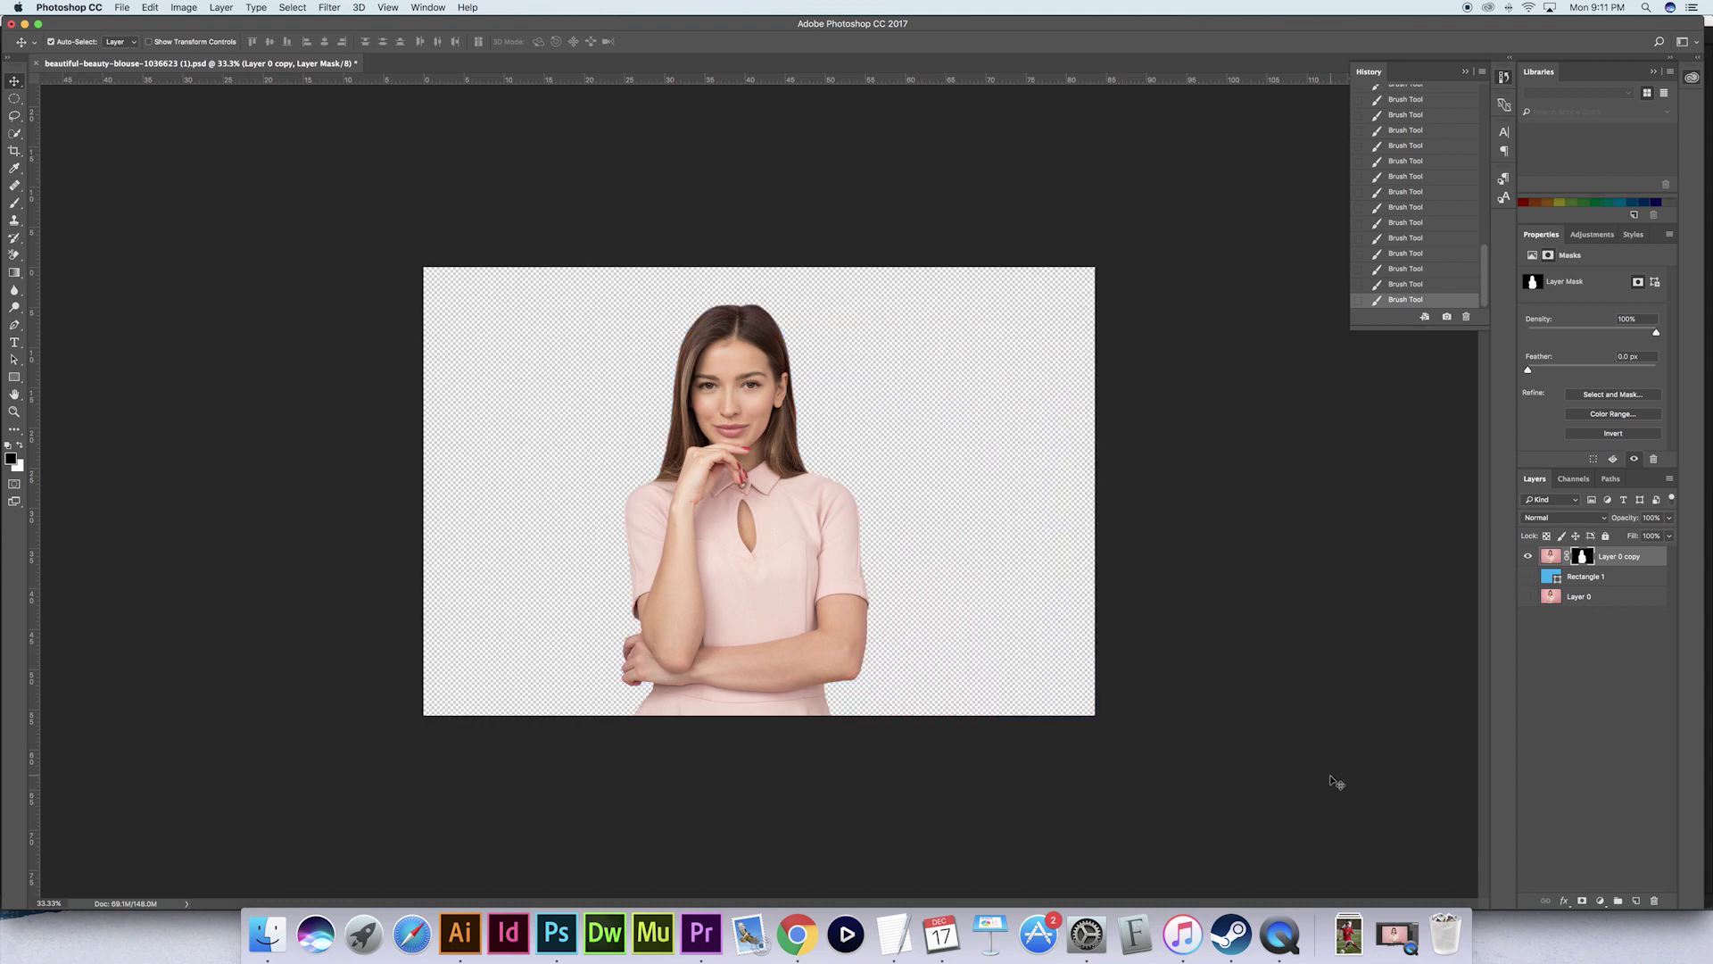
{"action": "right_click", "coordinate": [1279, 924]}
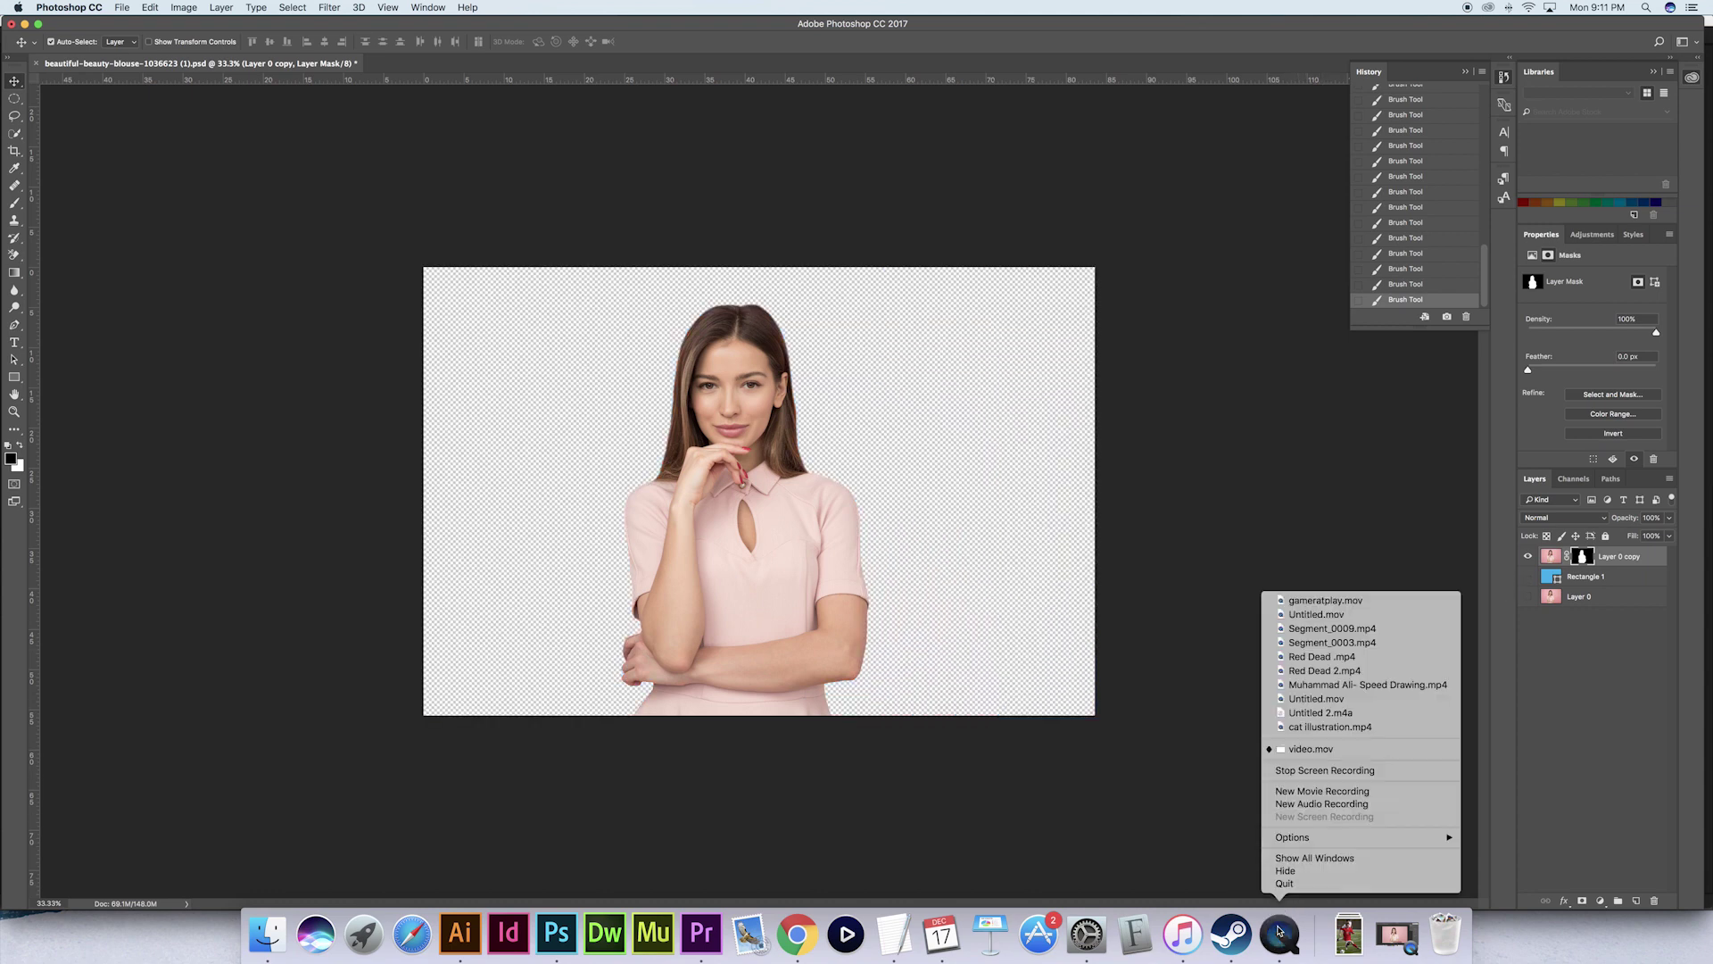